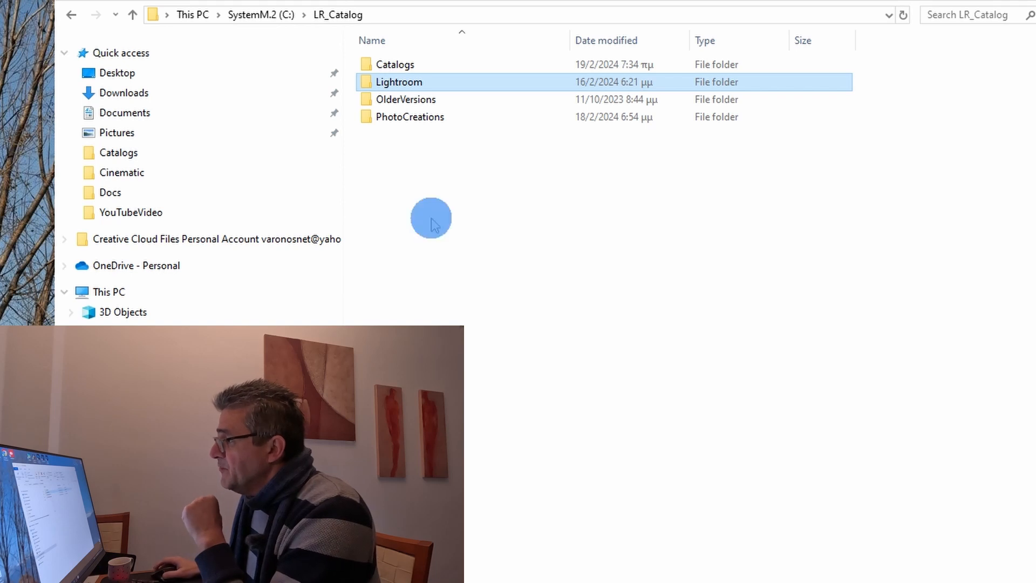
Create a folder named 2023 in the Photos1 folder inside LR_Catalog\Lightroom.
{"action": "double_click", "coordinate": [425, 86]}
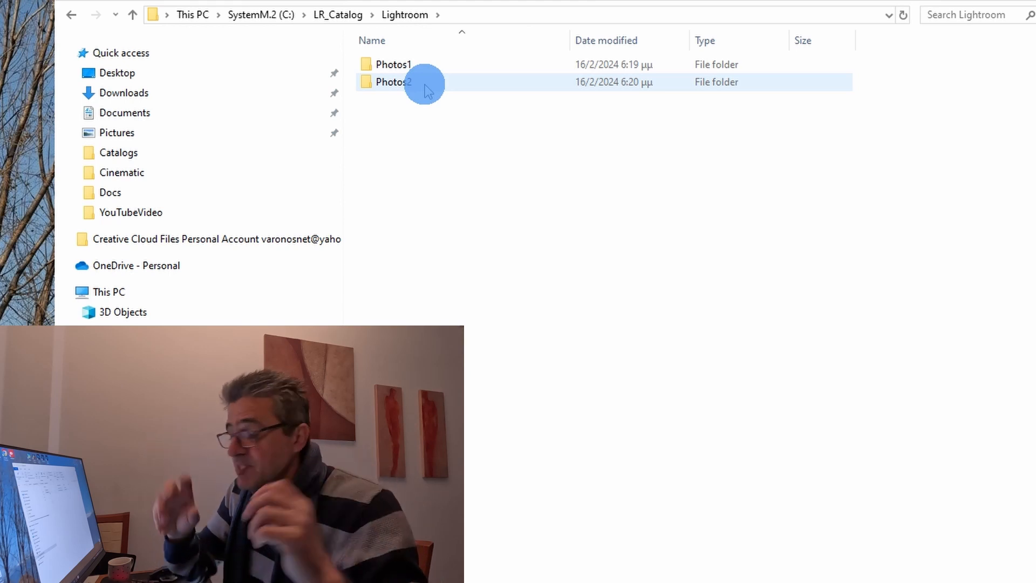
{"action": "double_click", "coordinate": [411, 65]}
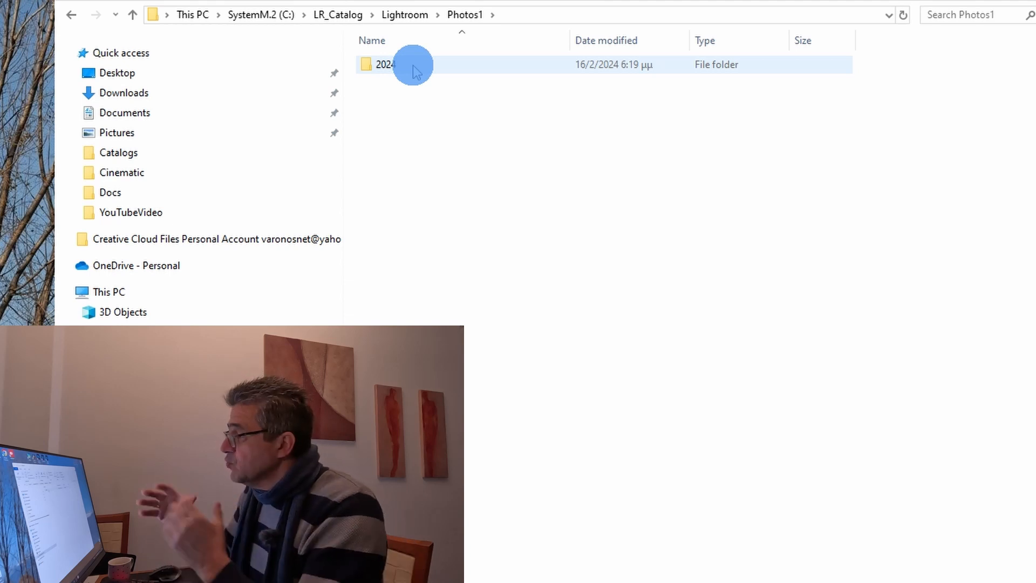
{"action": "right_click", "coordinate": [410, 111]}
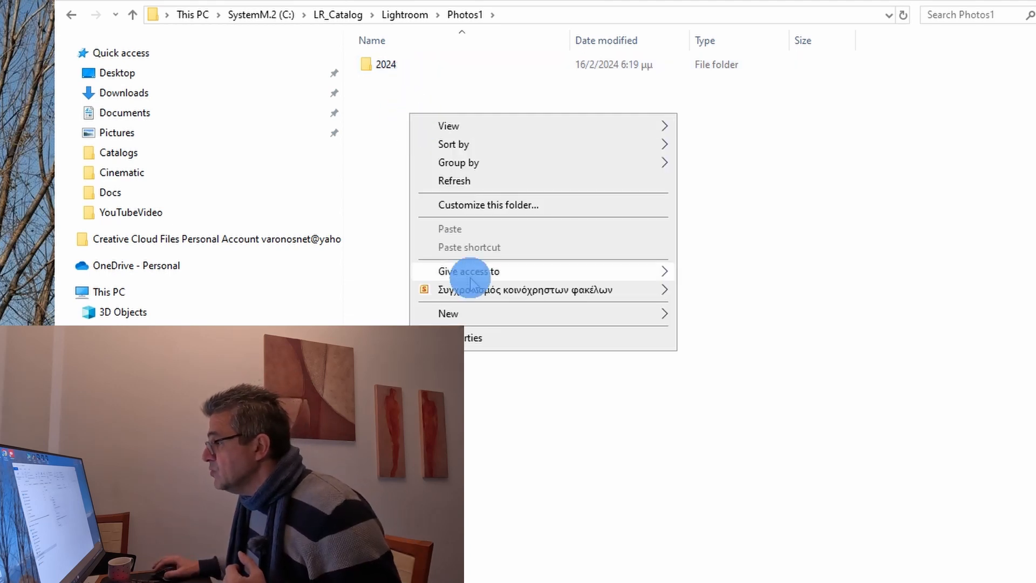
{"action": "mouse_move", "coordinate": [498, 316]}
{"action": "left_click", "coordinate": [701, 312]}
{"action": "type", "text": "2023"}
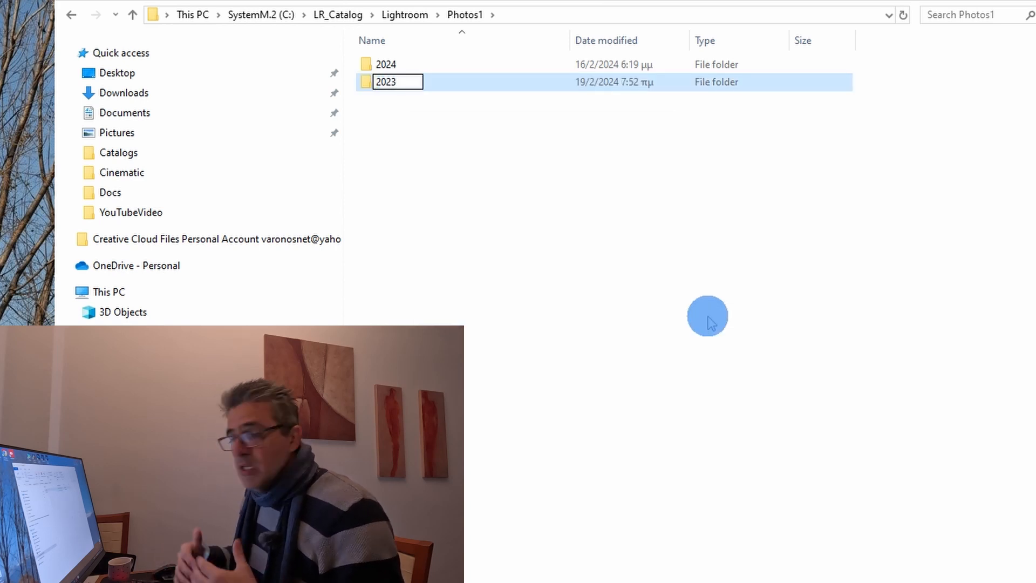
{"action": "key", "text": "Return"}
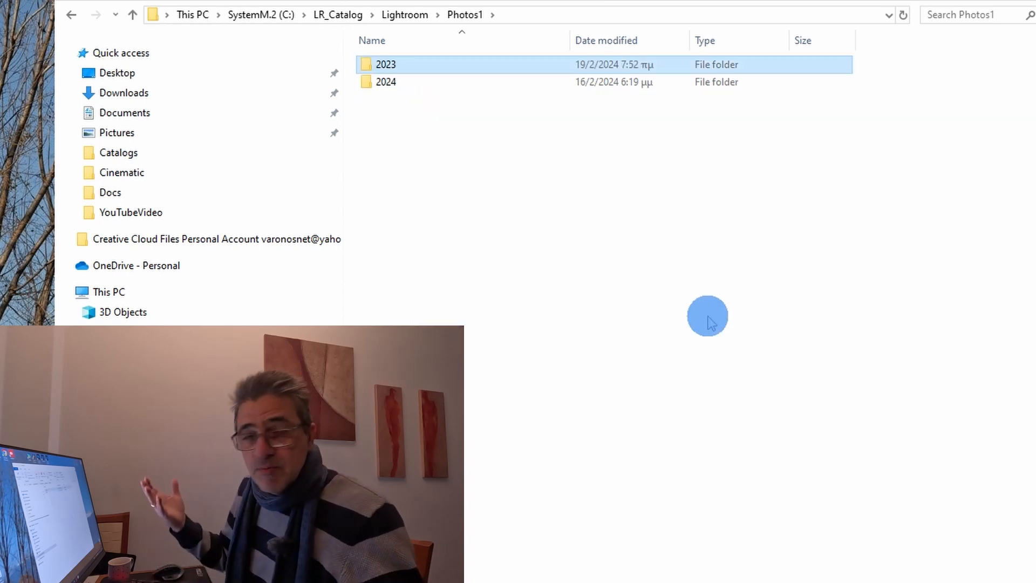
Examine the subfolders of 2024 in Photos1 and of Photohoot1 in Photos2, and return to the Lightroom folder.
{"action": "left_click", "coordinate": [412, 87]}
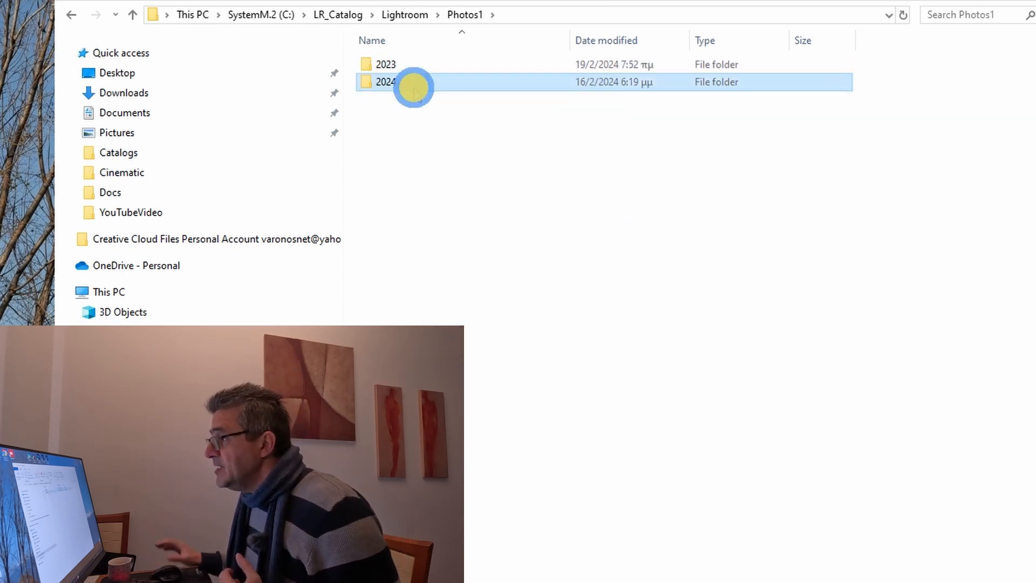
{"action": "double_click", "coordinate": [414, 89]}
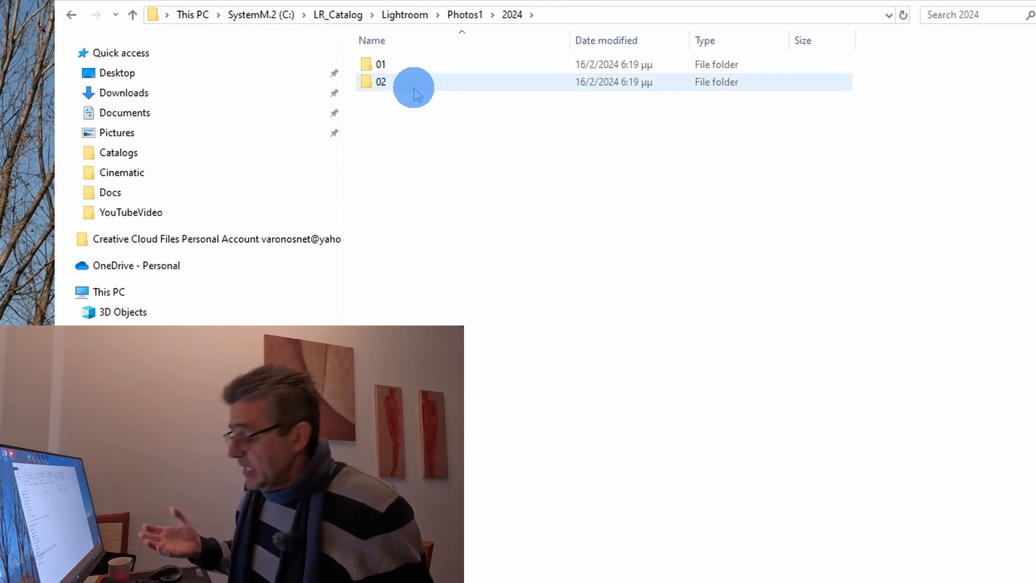
{"action": "left_click", "coordinate": [402, 16]}
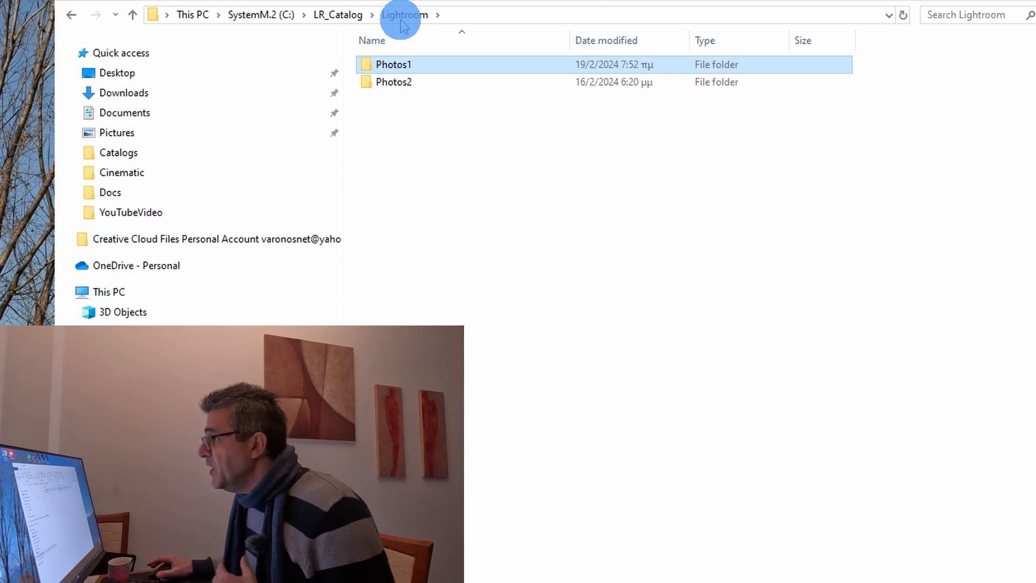
{"action": "double_click", "coordinate": [406, 84]}
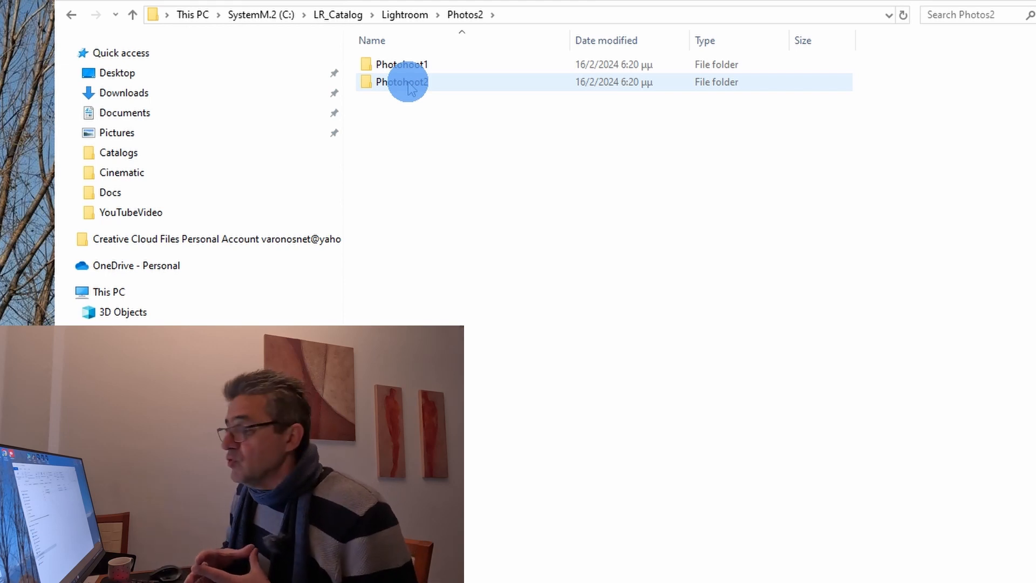
{"action": "double_click", "coordinate": [416, 64]}
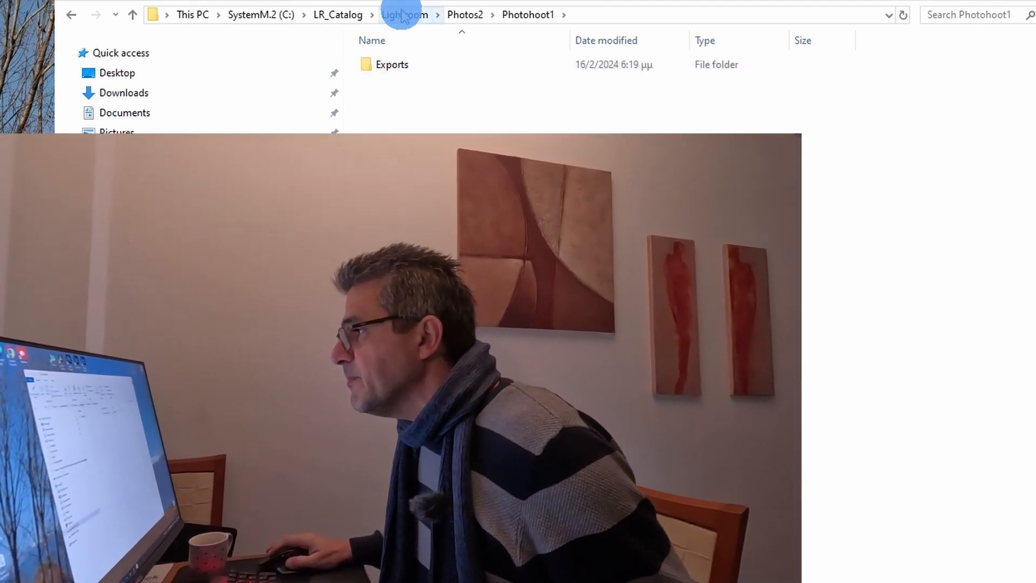
{"action": "left_click", "coordinate": [404, 14]}
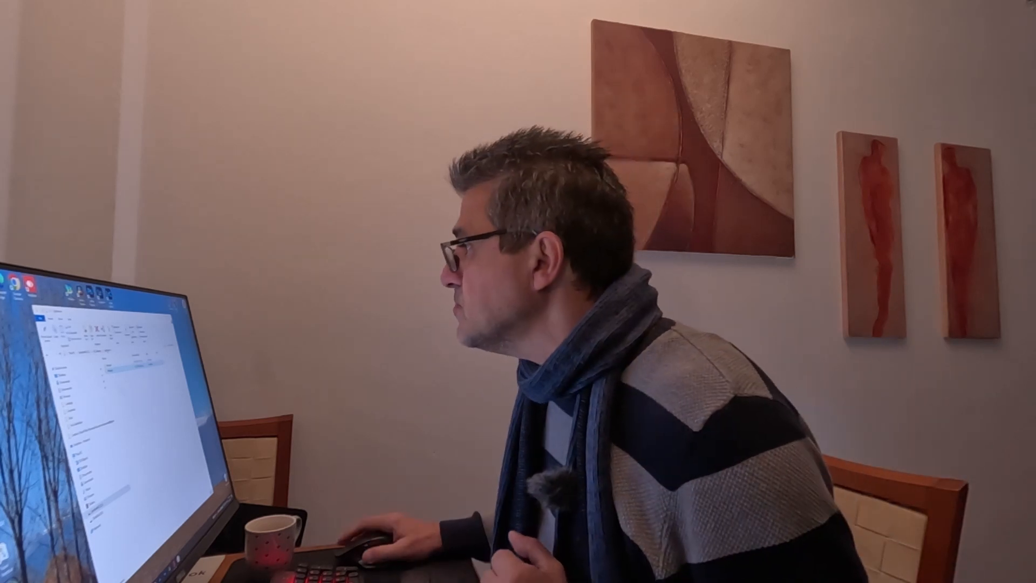
Switch to Lightroom Classic and create a new catalog named LR in the LR_Catalog\Lightroom folder.
{"action": "left_click", "coordinate": [170, 316]}
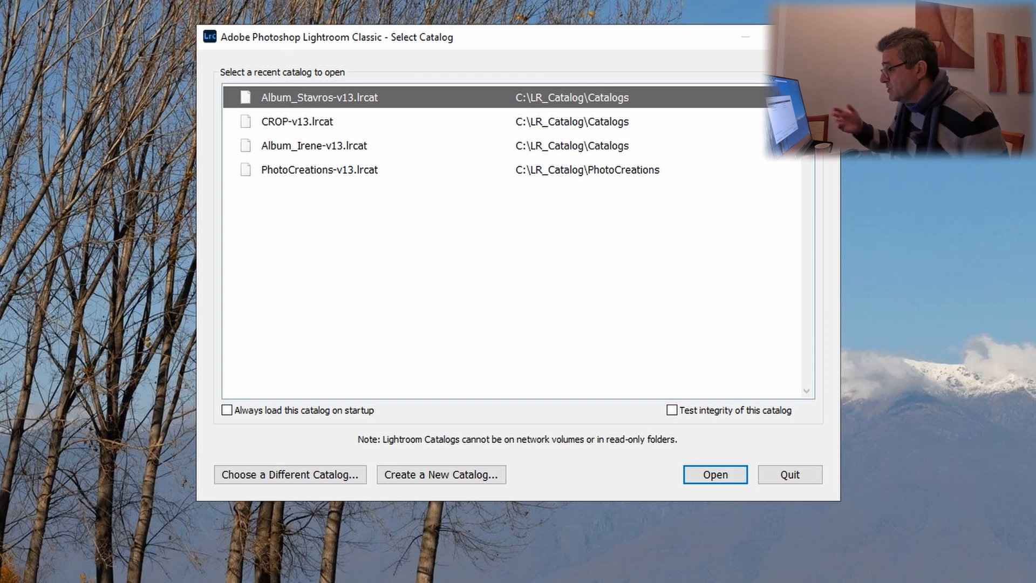
{"action": "left_click", "coordinate": [430, 475]}
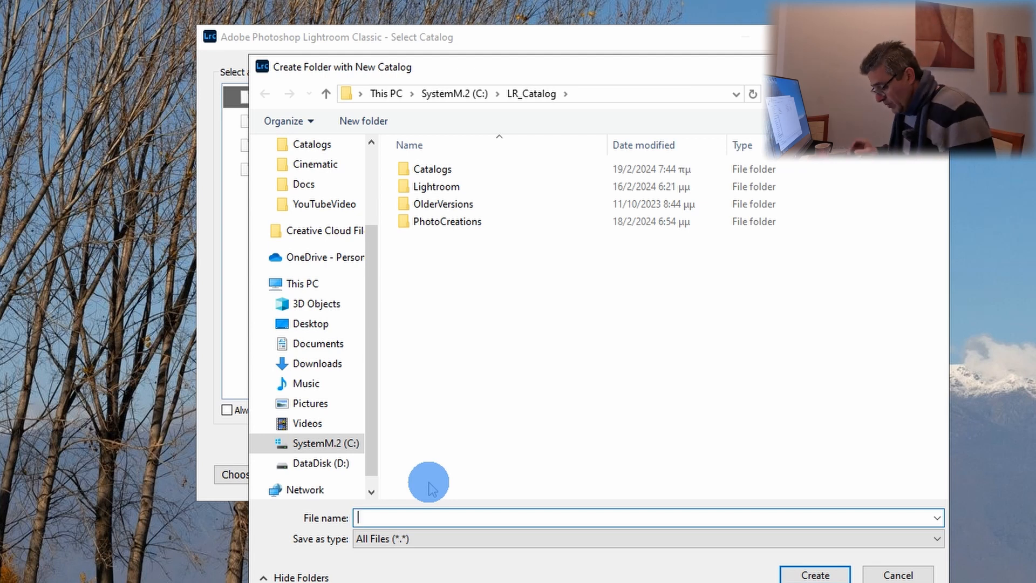
{"action": "type", "text": "Lightroom"}
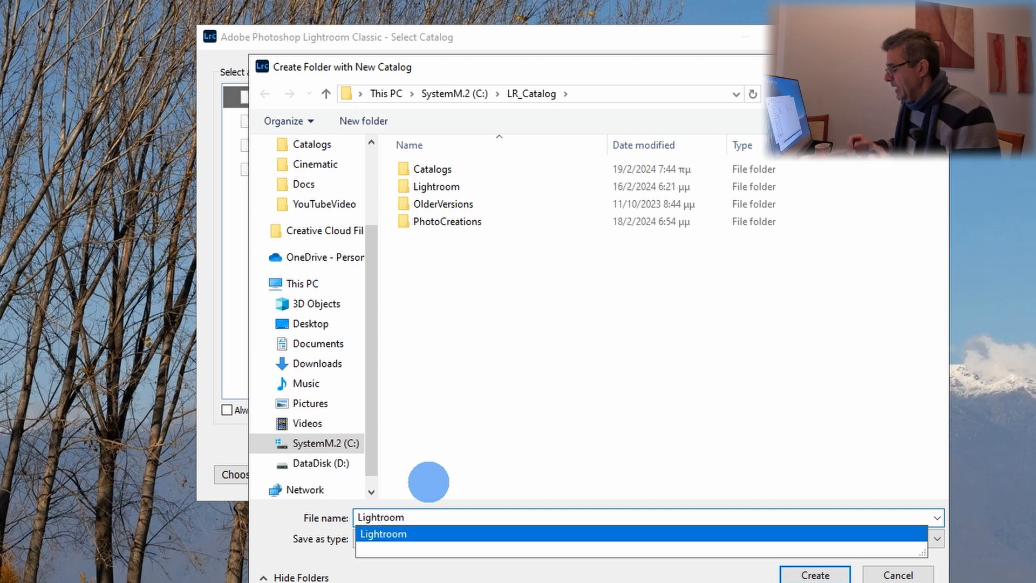
{"action": "key", "text": "Return"}
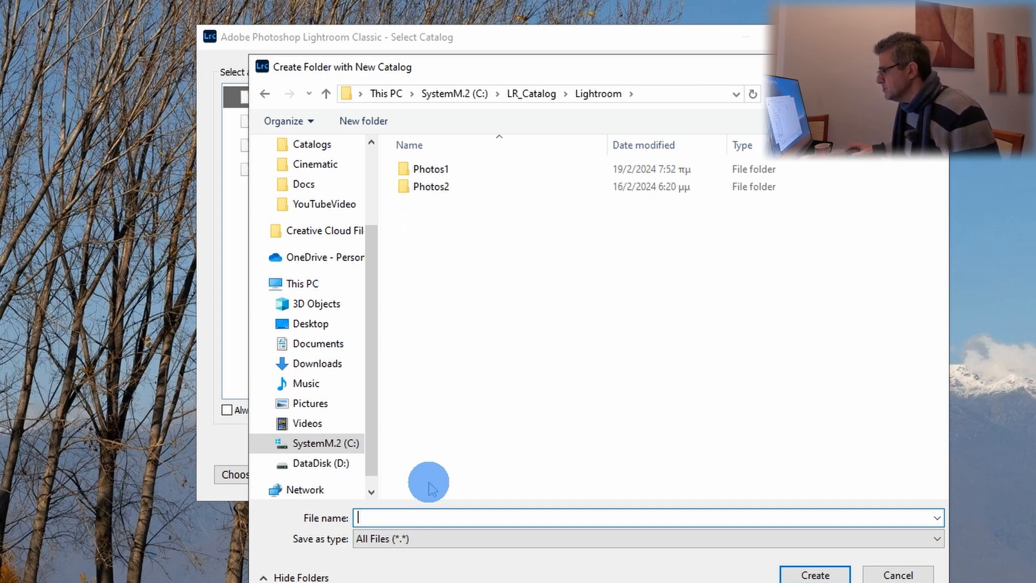
{"action": "left_click", "coordinate": [816, 575]}
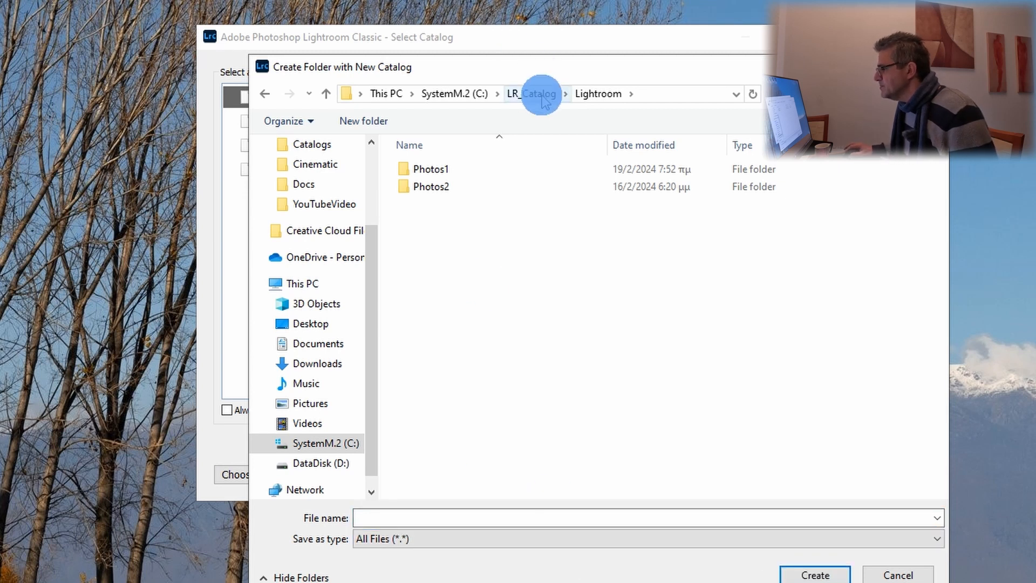
{"action": "left_click", "coordinate": [378, 517]}
{"action": "type", "text": "LR"}
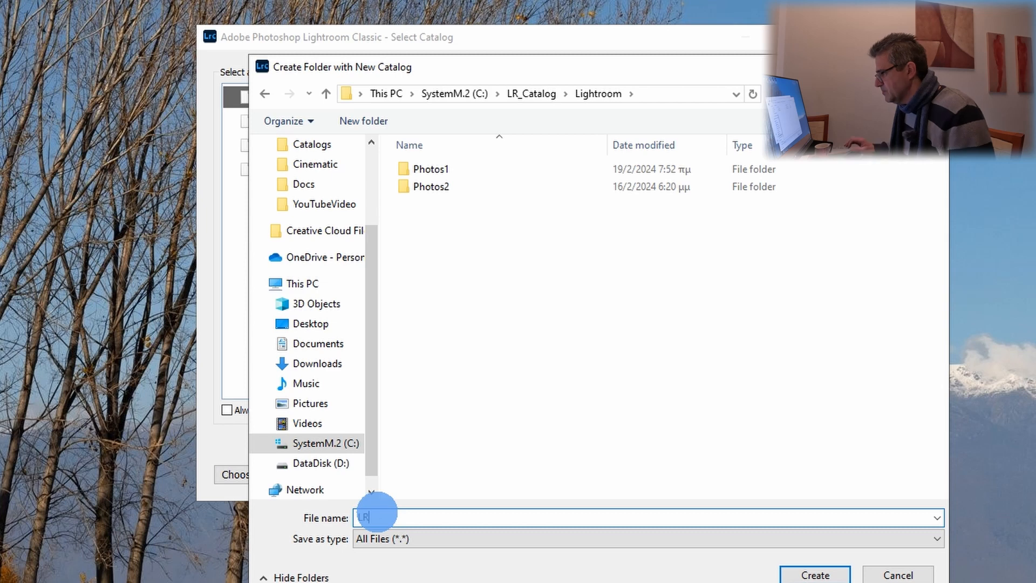
{"action": "left_click", "coordinate": [789, 575]}
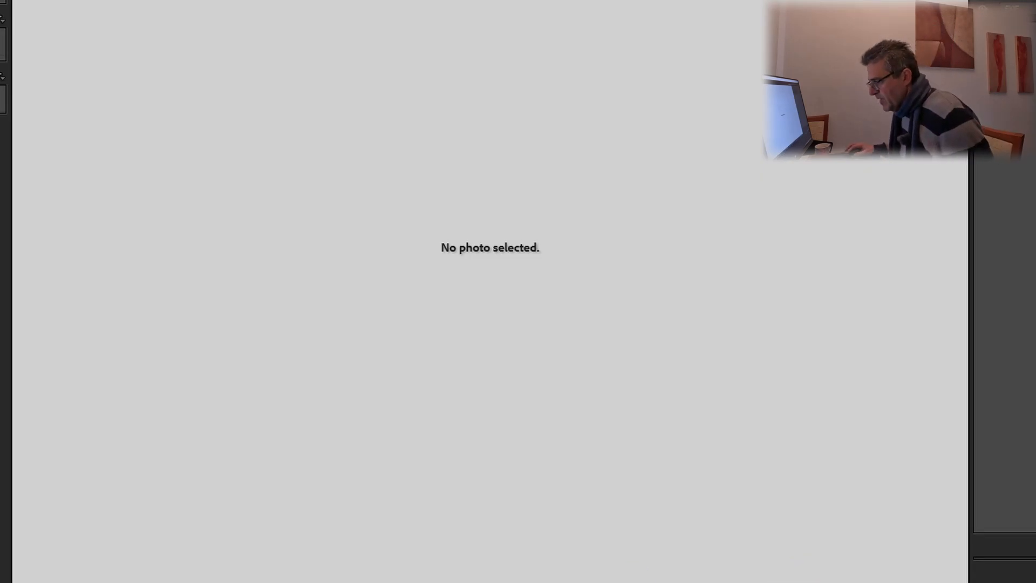
Switch to File Explorer and move LR.lrcat from the LR folder up into the Lightroom folder.
{"action": "key", "text": "alt+Tab"}
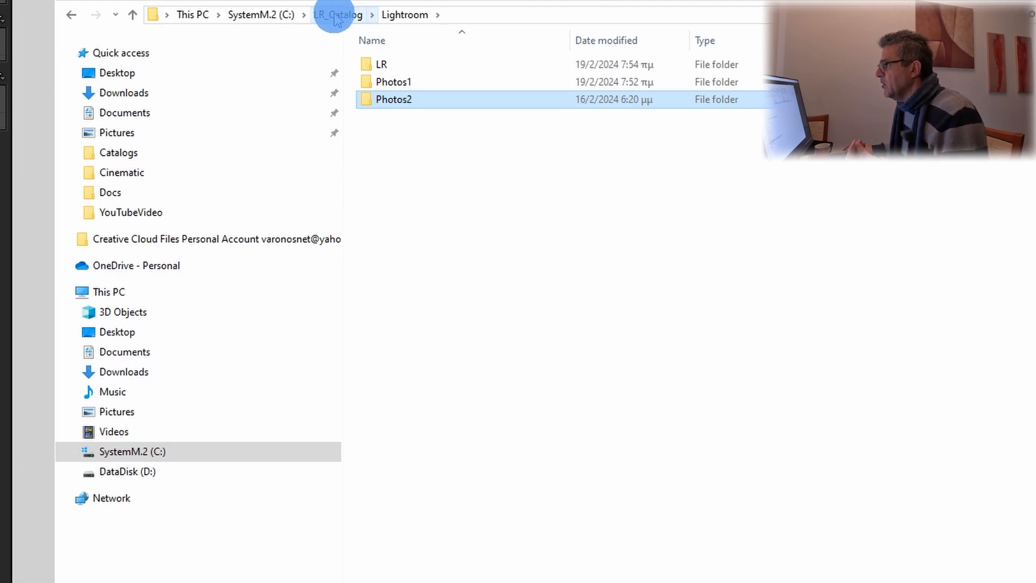
{"action": "double_click", "coordinate": [378, 65]}
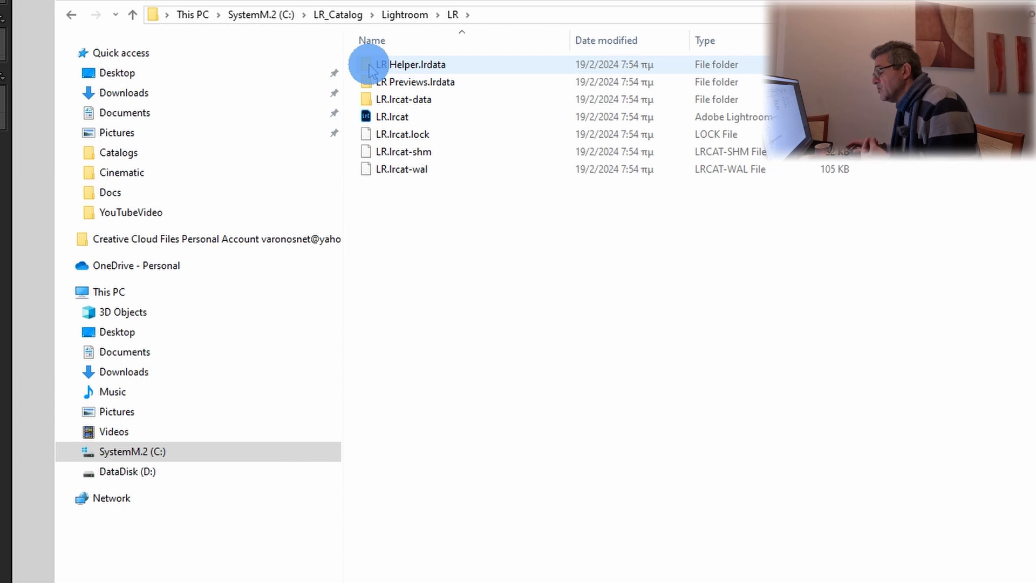
{"action": "left_click", "coordinate": [401, 116]}
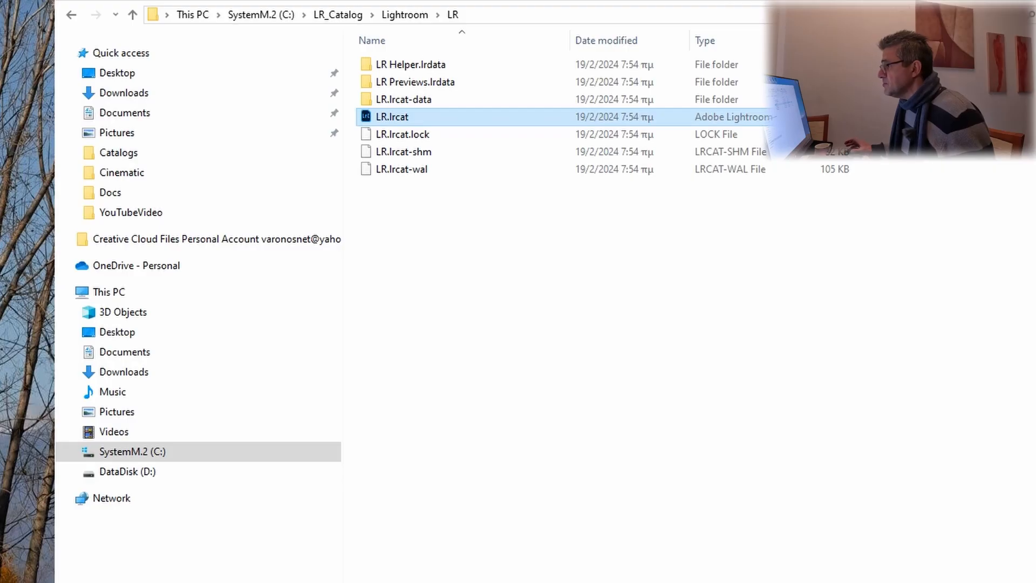
{"action": "left_click", "coordinate": [356, 101]}
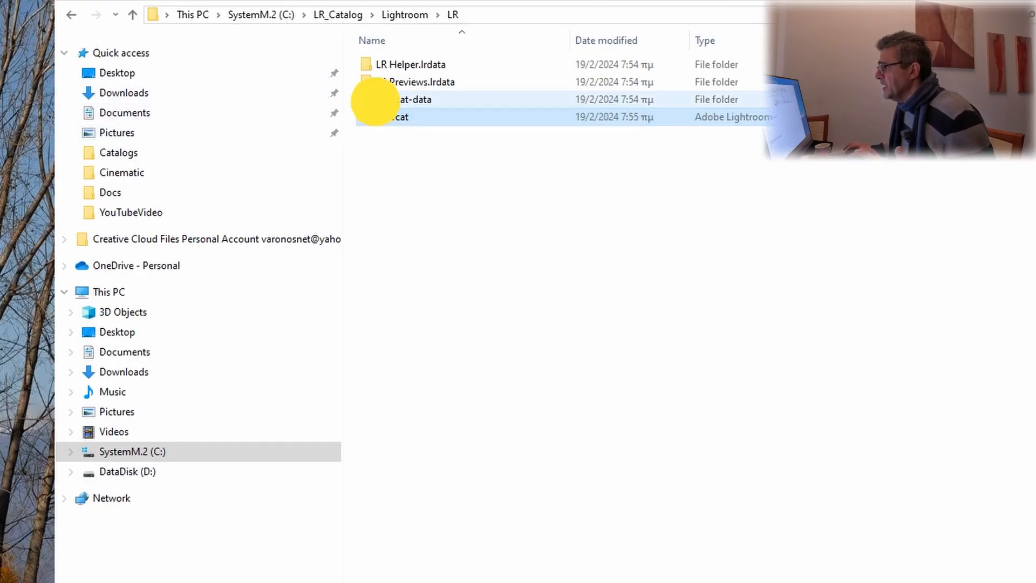
{"action": "left_click", "coordinate": [380, 120]}
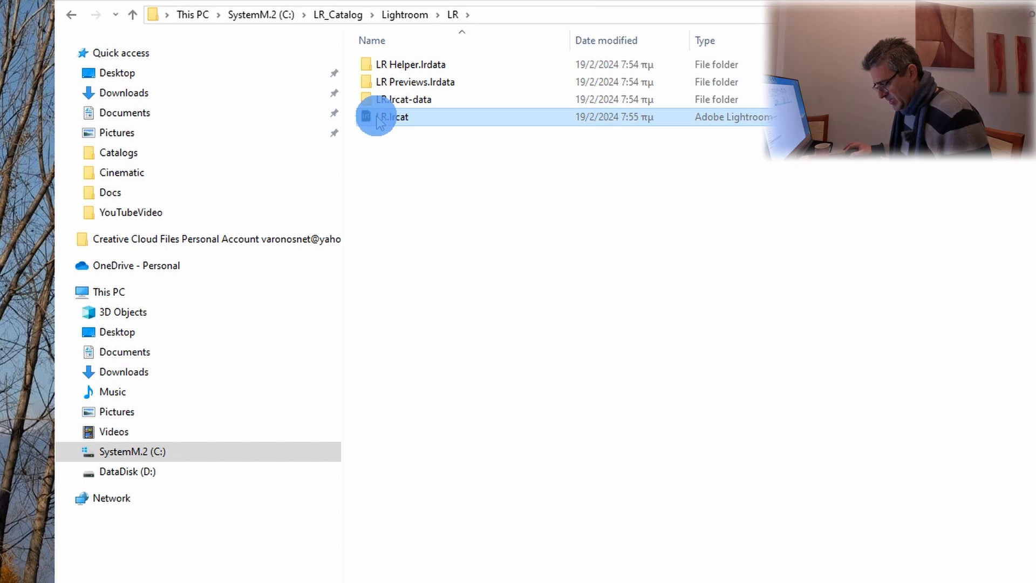
{"action": "left_click", "coordinate": [421, 17]}
{"action": "left_click", "coordinate": [433, 256]}
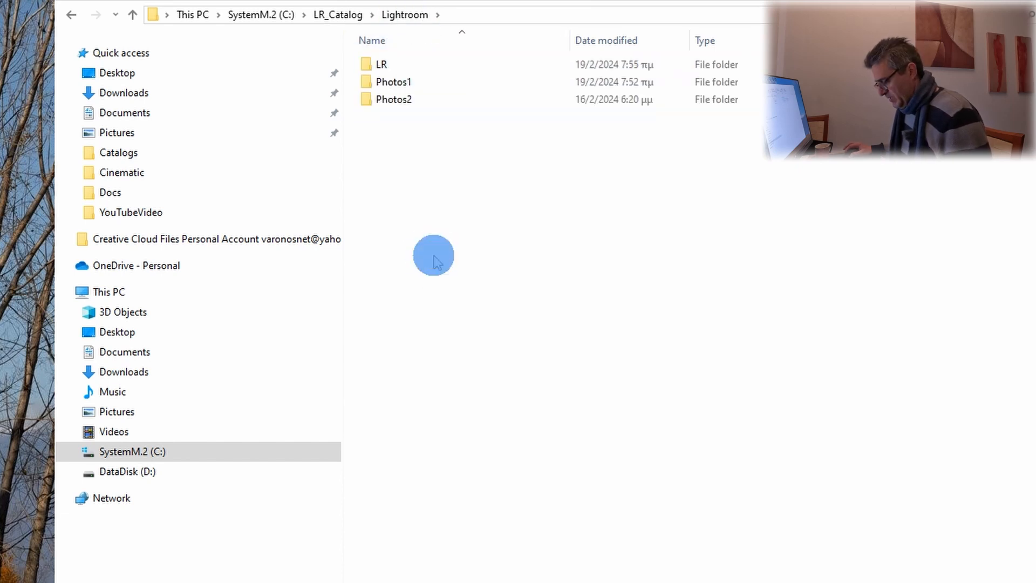
Delete the LR subfolder from the Lightroom folder.
{"action": "left_click", "coordinate": [379, 64]}
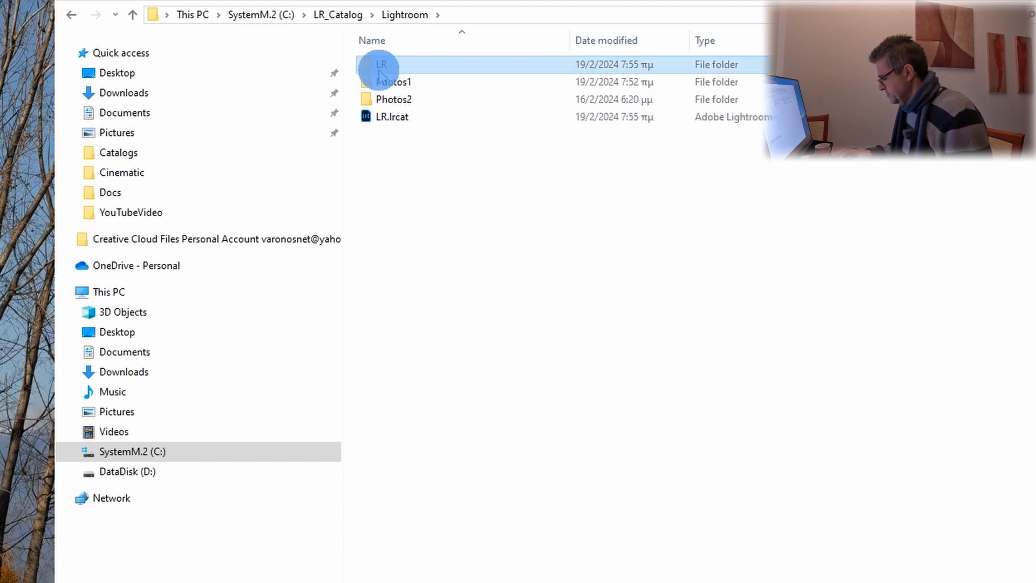
{"action": "key", "text": "Delete"}
{"action": "left_click", "coordinate": [382, 83]}
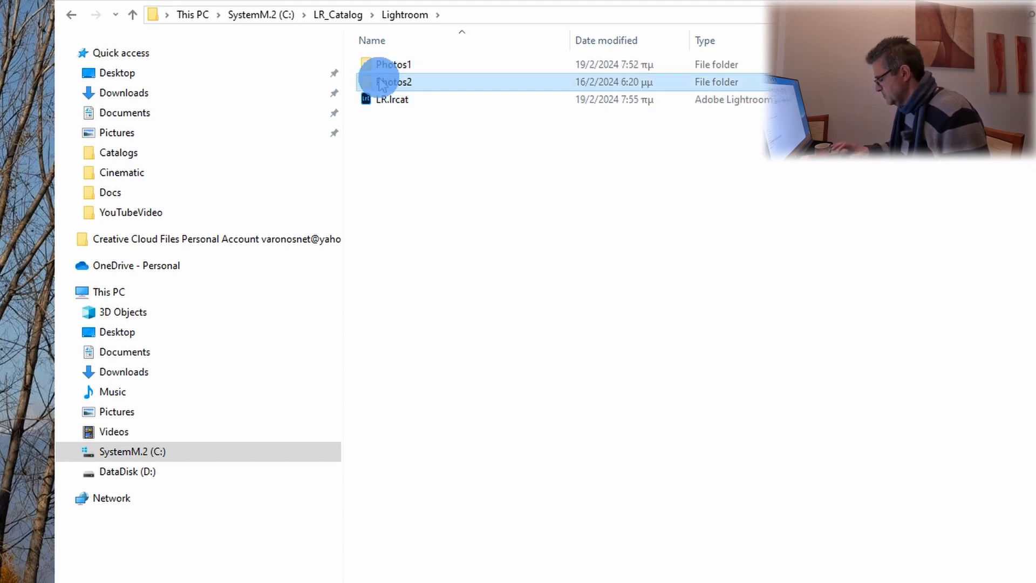
{"action": "left_click", "coordinate": [409, 166]}
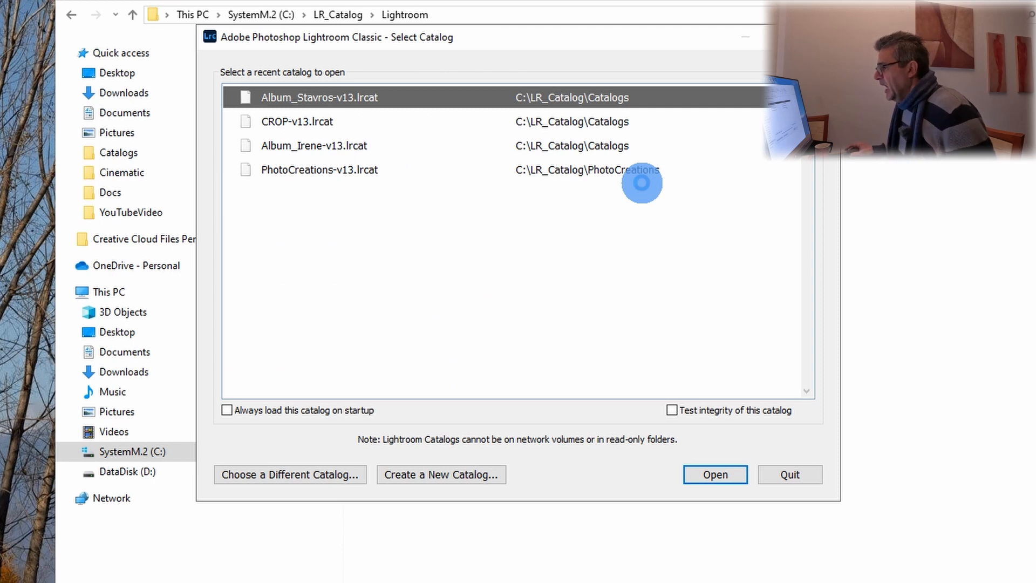
In Lightroom Classic, choose LR.lrcat from LR_Catalog\Lightroom as the catalog and open it.
{"action": "left_click", "coordinate": [323, 479]}
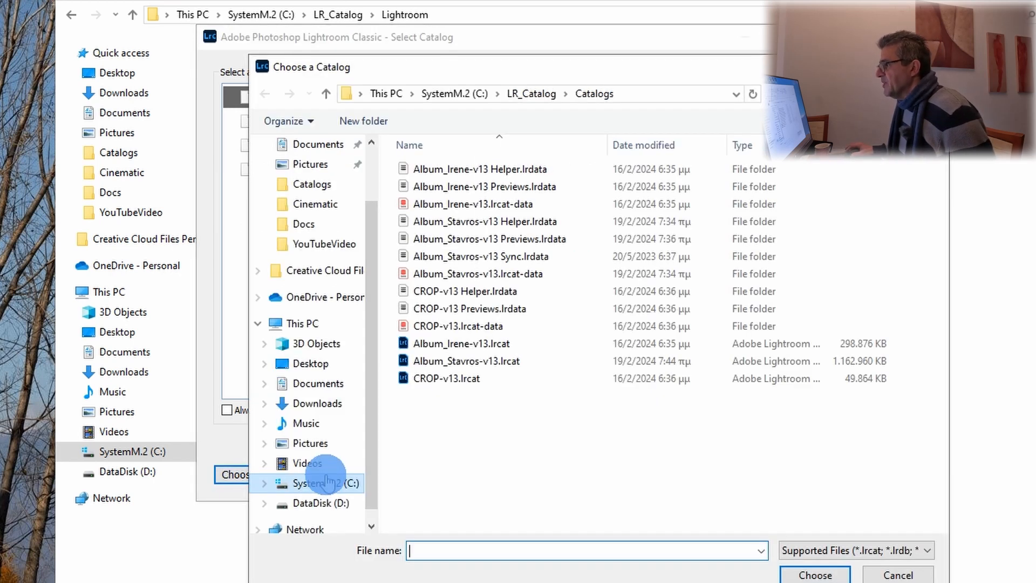
{"action": "left_click", "coordinate": [532, 93]}
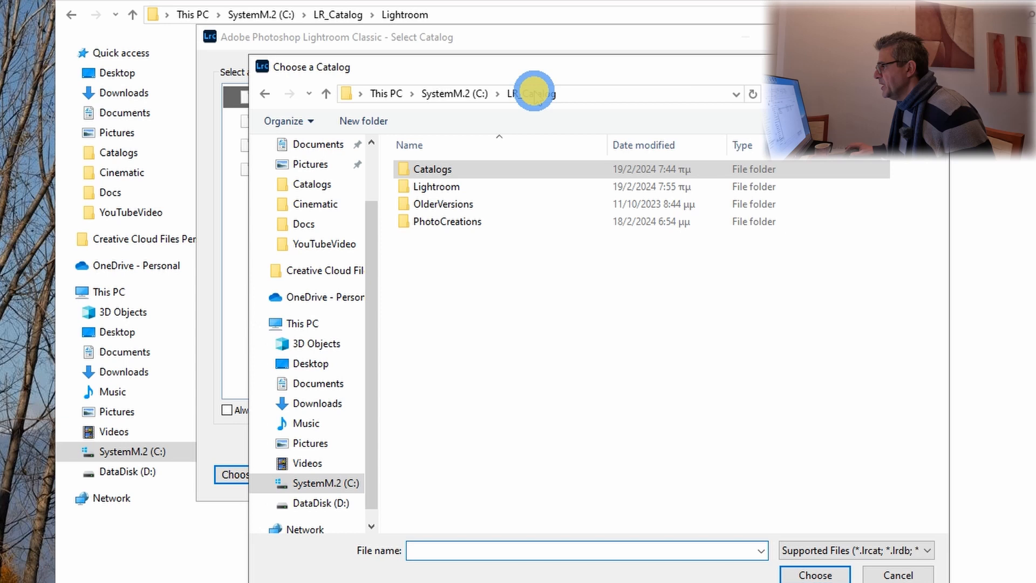
{"action": "double_click", "coordinate": [429, 186]}
{"action": "double_click", "coordinate": [421, 204]}
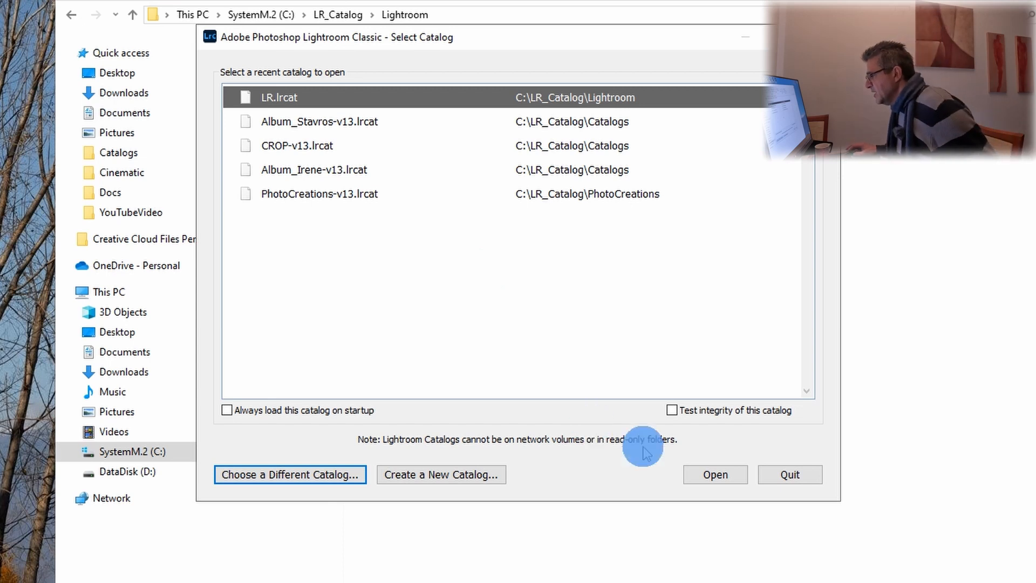
{"action": "left_click", "coordinate": [726, 477]}
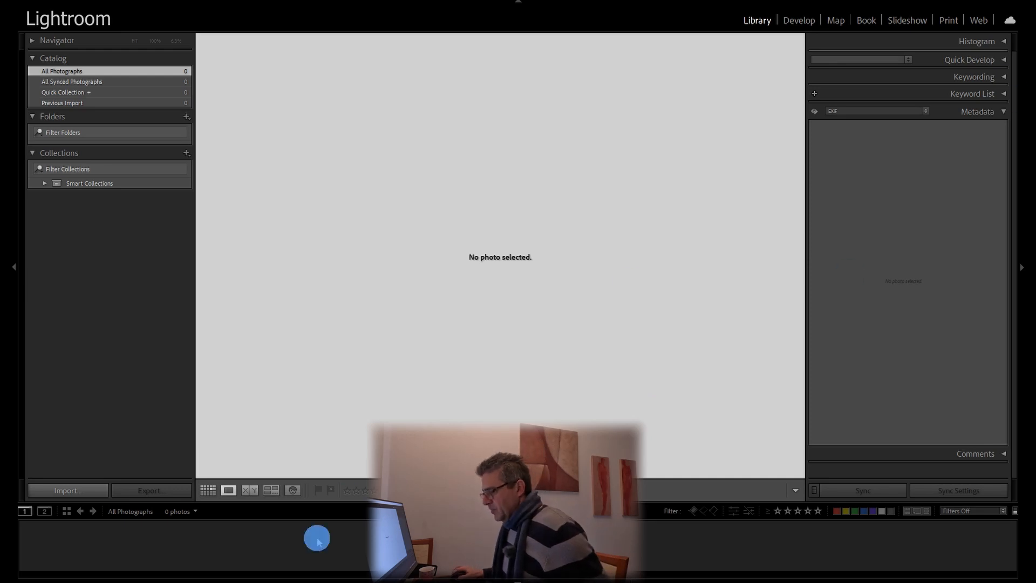
Check the catalog files in File Explorer, clear the open windows, and locate the EOS_DIGITAL (G:) card in This PC.
{"action": "key", "text": "alt+Tab"}
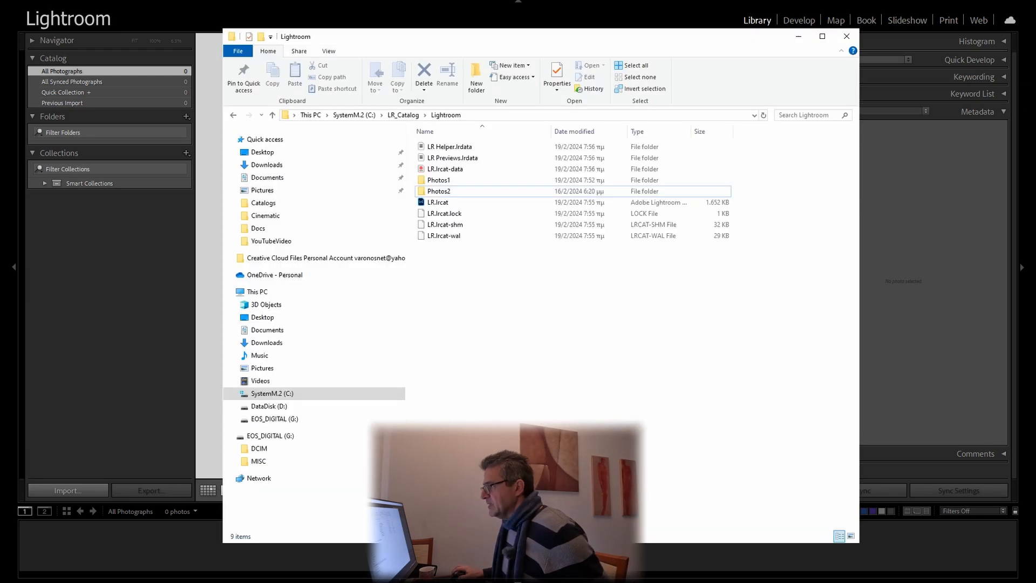
{"action": "left_click", "coordinate": [813, 12]}
{"action": "left_click", "coordinate": [966, 1]}
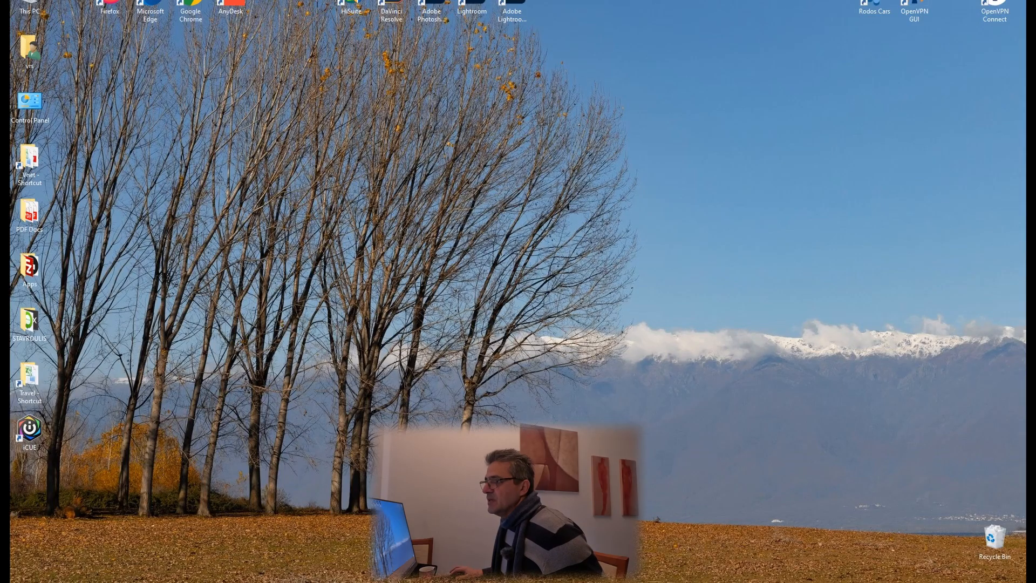
{"action": "double_click", "coordinate": [28, 5]}
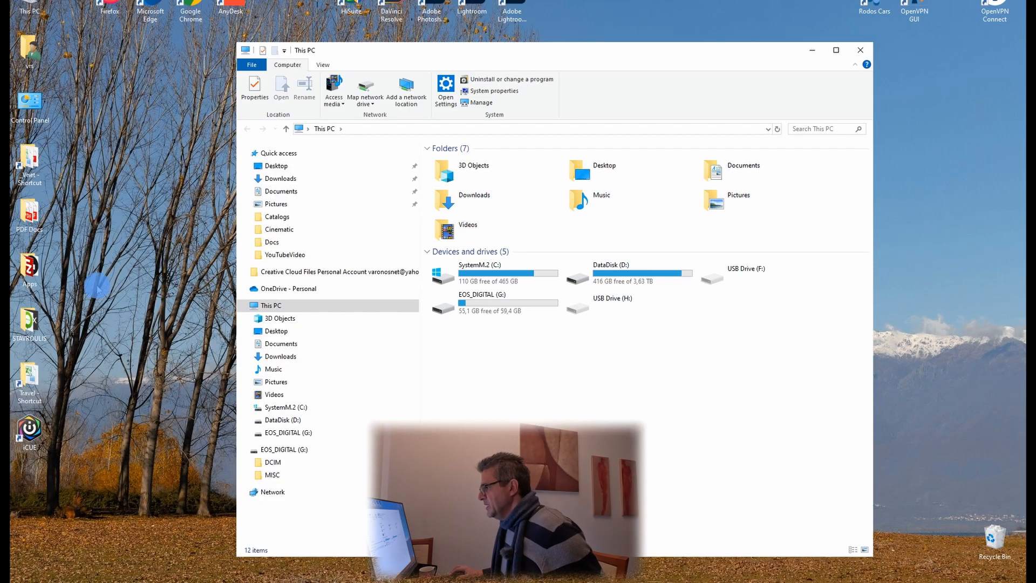
{"action": "left_click", "coordinate": [480, 301]}
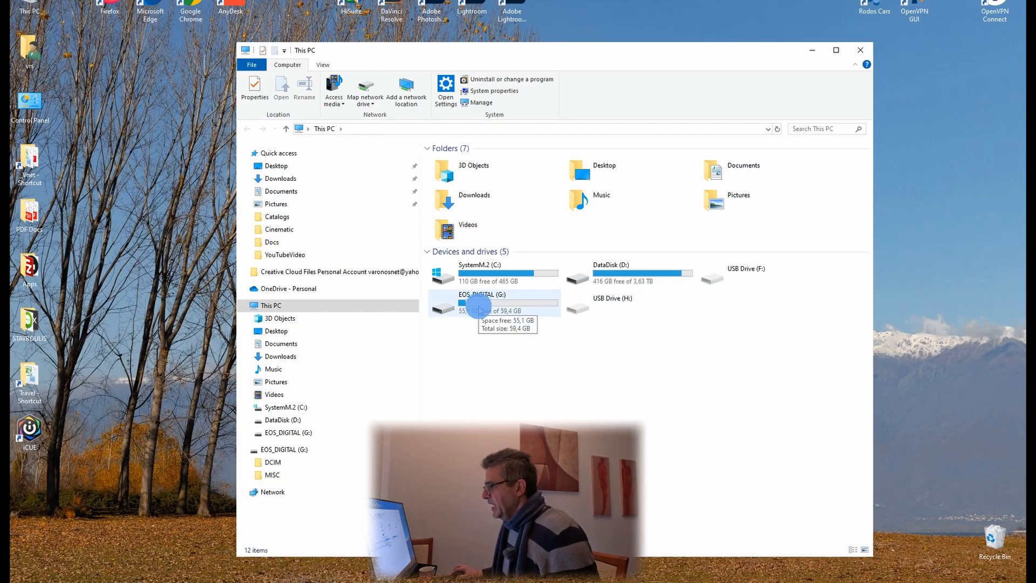
Open the 100EOS_R folder inside DCIM on the EOS_DIGITAL (G:) card to examine its photo files.
{"action": "double_click", "coordinate": [489, 306]}
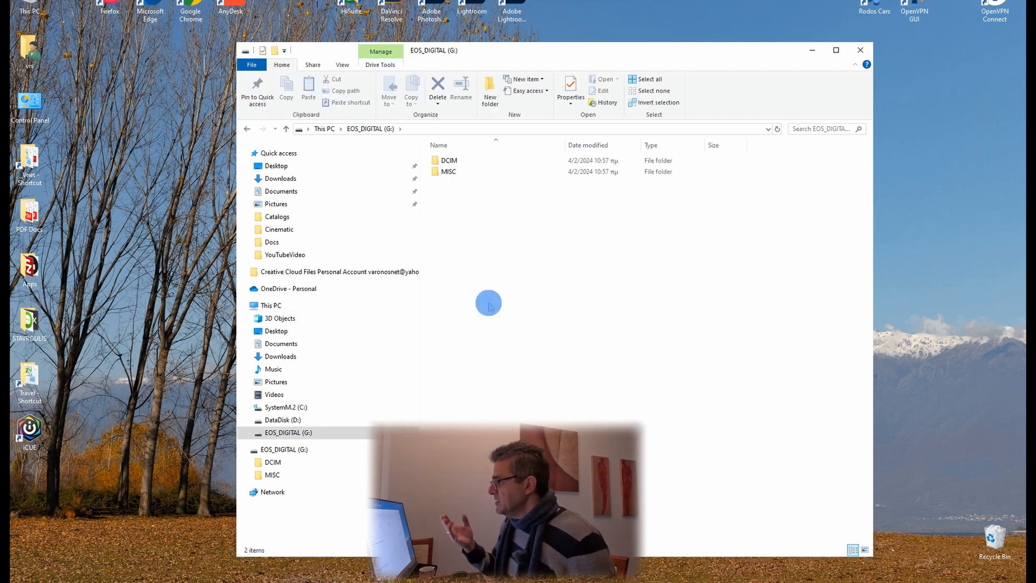
{"action": "left_click", "coordinate": [441, 160]}
{"action": "double_click", "coordinate": [441, 160]}
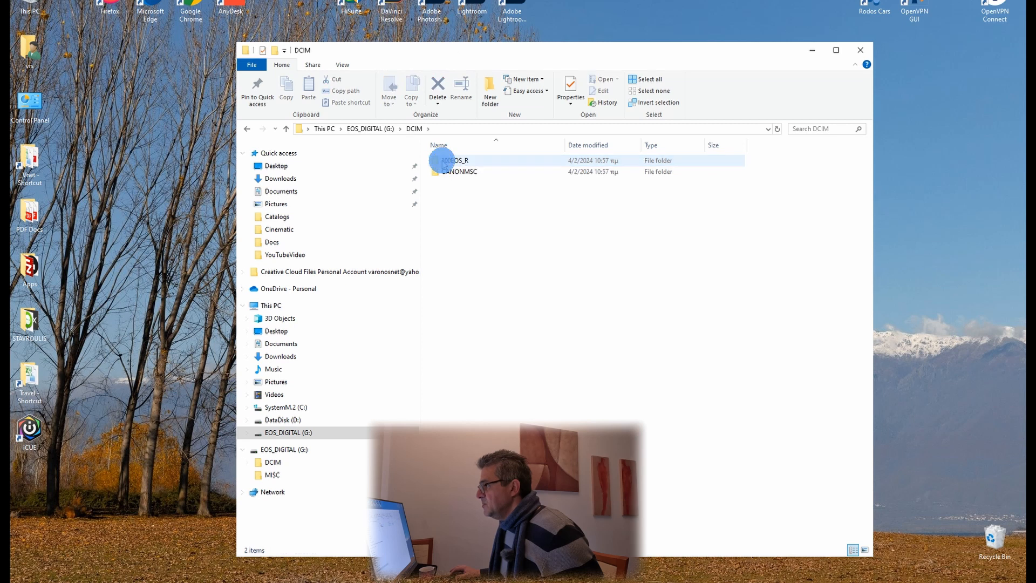
{"action": "double_click", "coordinate": [440, 162]}
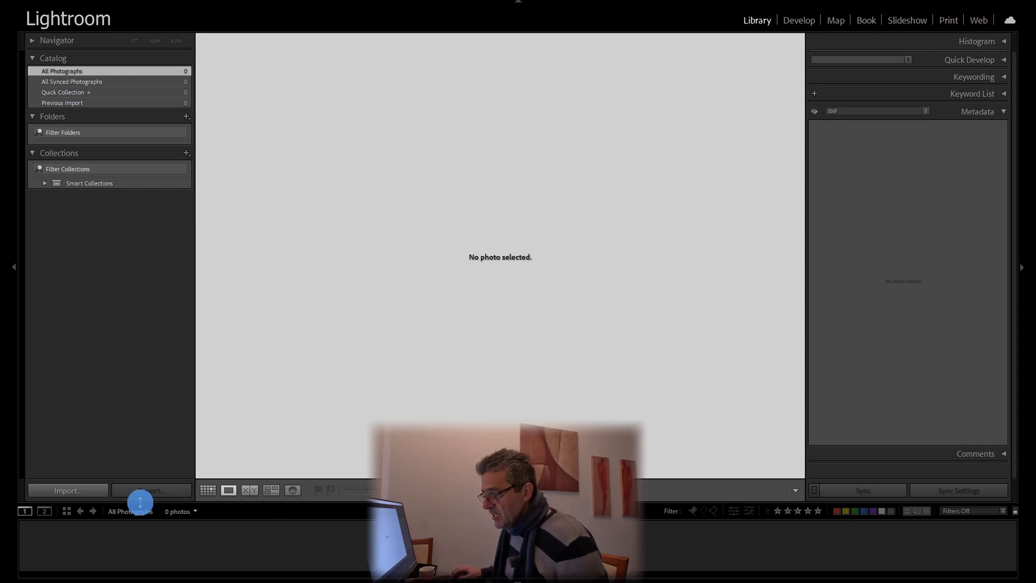
In Lightroom Classic, start a photo import from the DCIM folder on EOS_DIGITAL (G:) with subfolders included.
{"action": "left_click", "coordinate": [94, 494]}
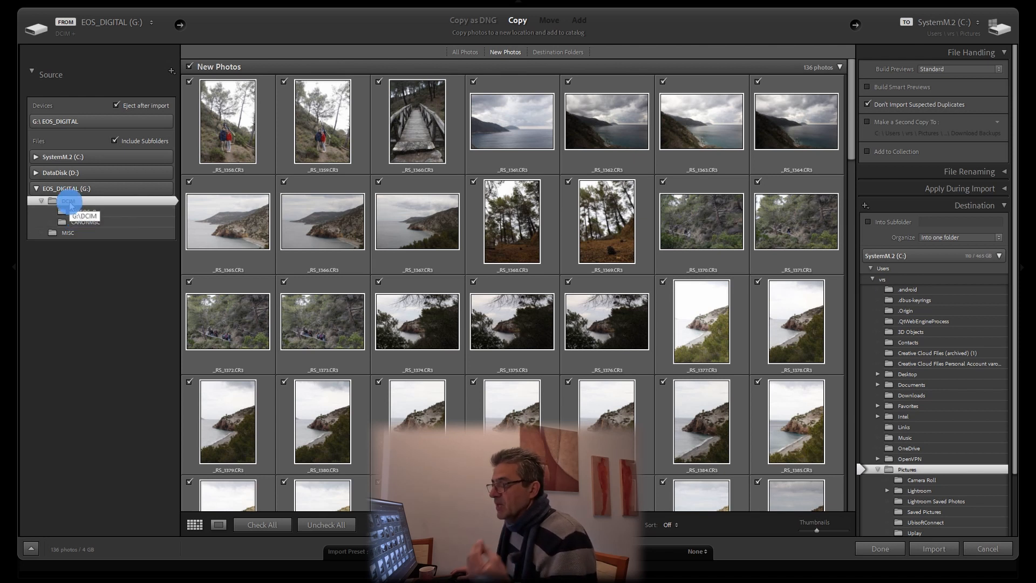
{"action": "left_click", "coordinate": [130, 146]}
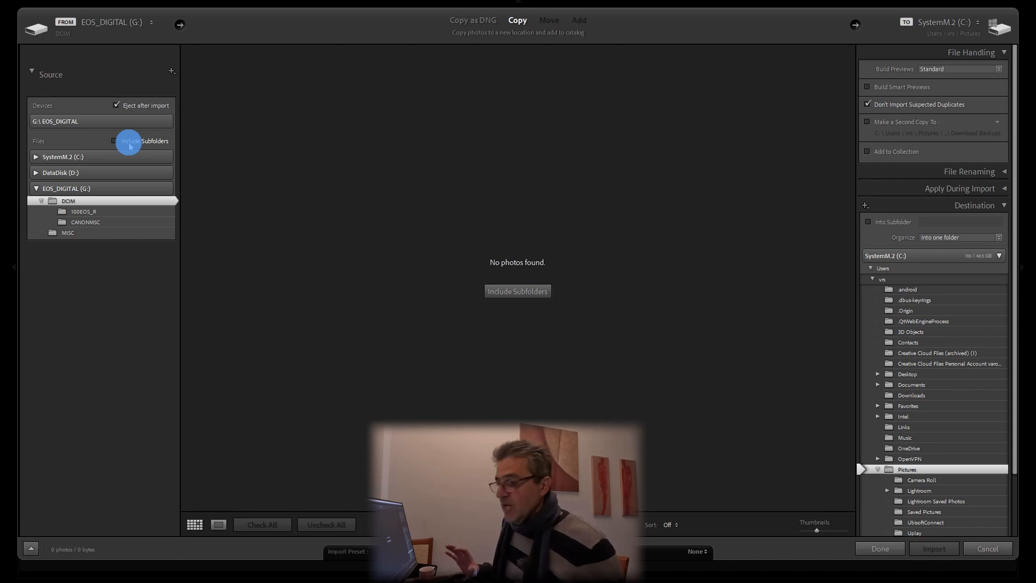
{"action": "left_click", "coordinate": [83, 212]}
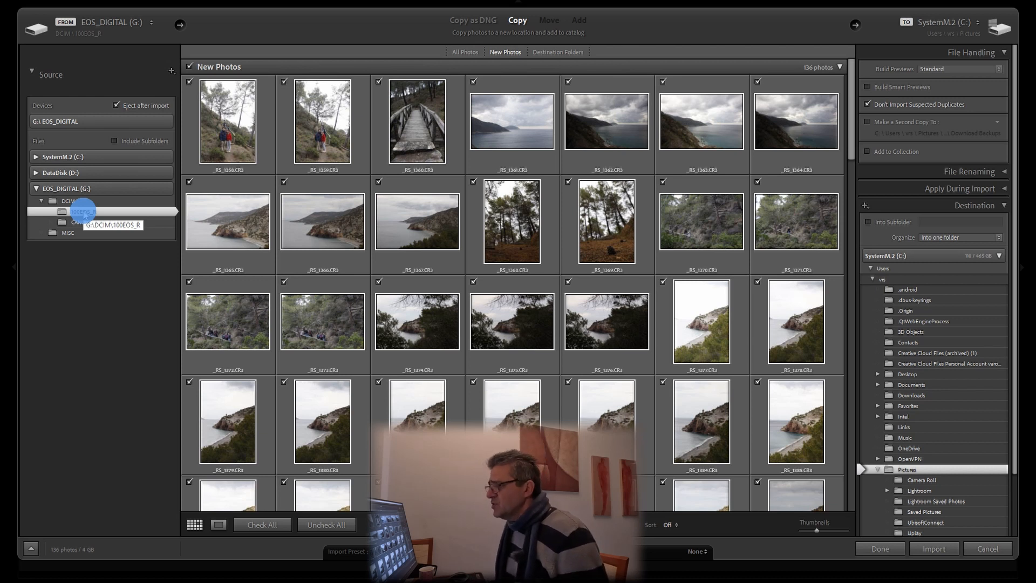
{"action": "left_click", "coordinate": [125, 145]}
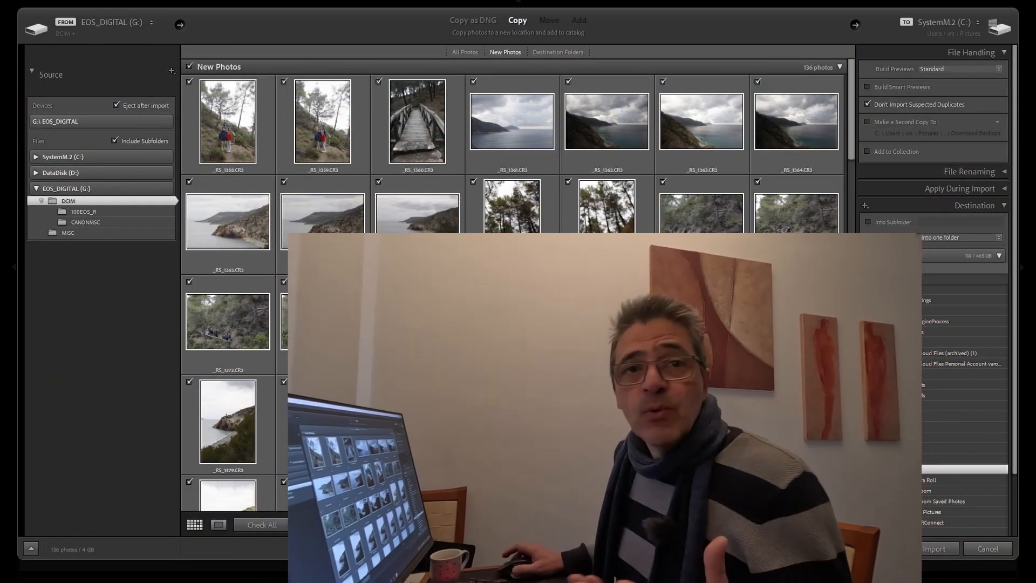
Set the import destination to LR_Catalog\Lightroom\Photos1\2024\02 on the SystemM.2 (C:) drive.
{"action": "left_click", "coordinate": [872, 272]}
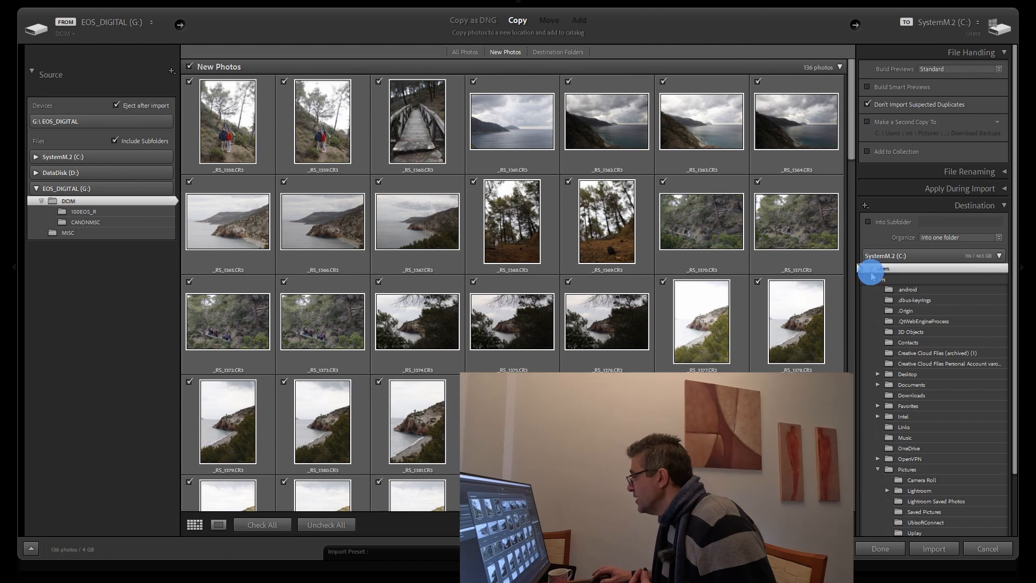
{"action": "left_click", "coordinate": [869, 269]}
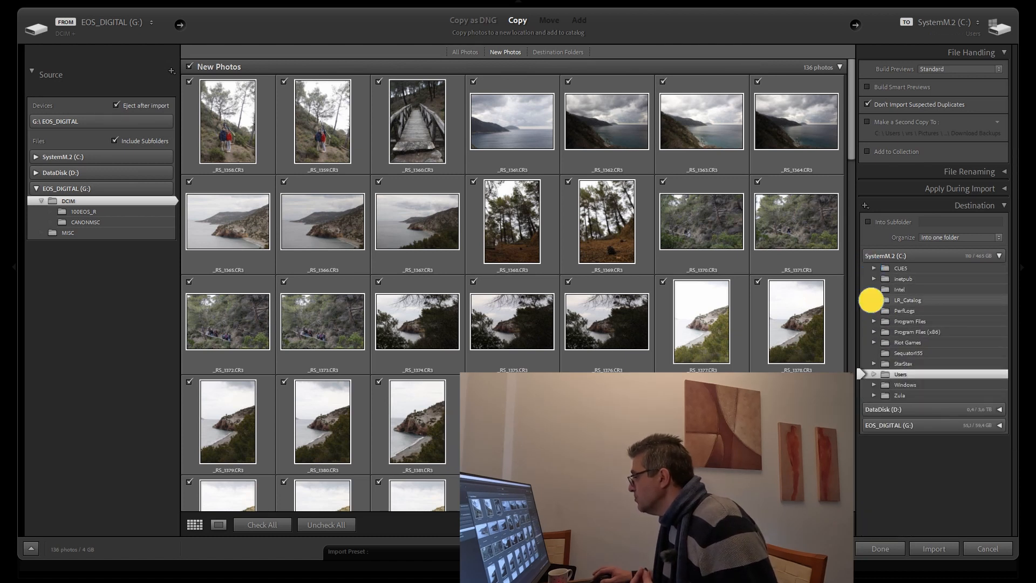
{"action": "left_click", "coordinate": [873, 300]}
{"action": "left_click", "coordinate": [882, 321]}
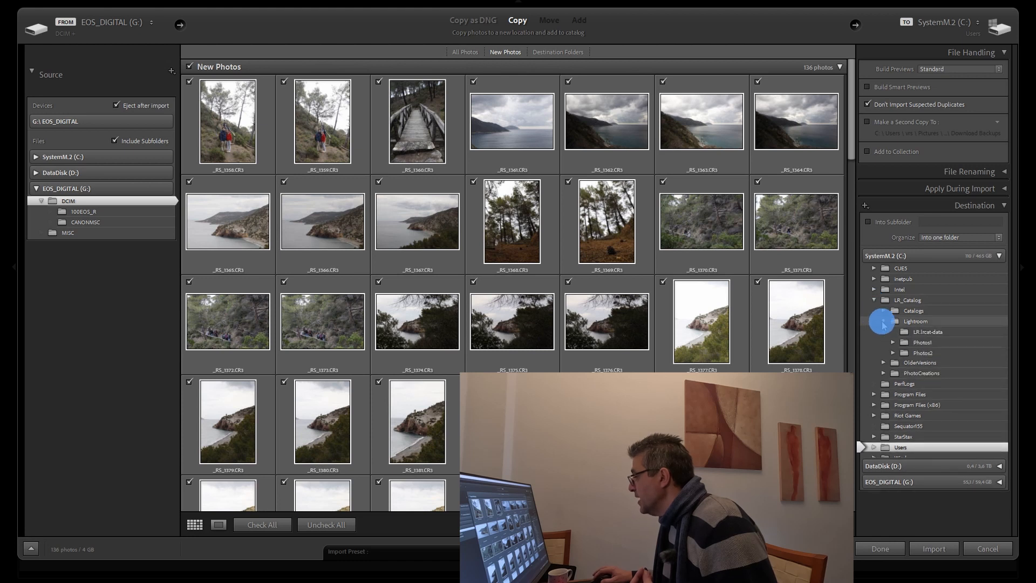
{"action": "left_click", "coordinate": [922, 343]}
{"action": "left_click", "coordinate": [893, 342]}
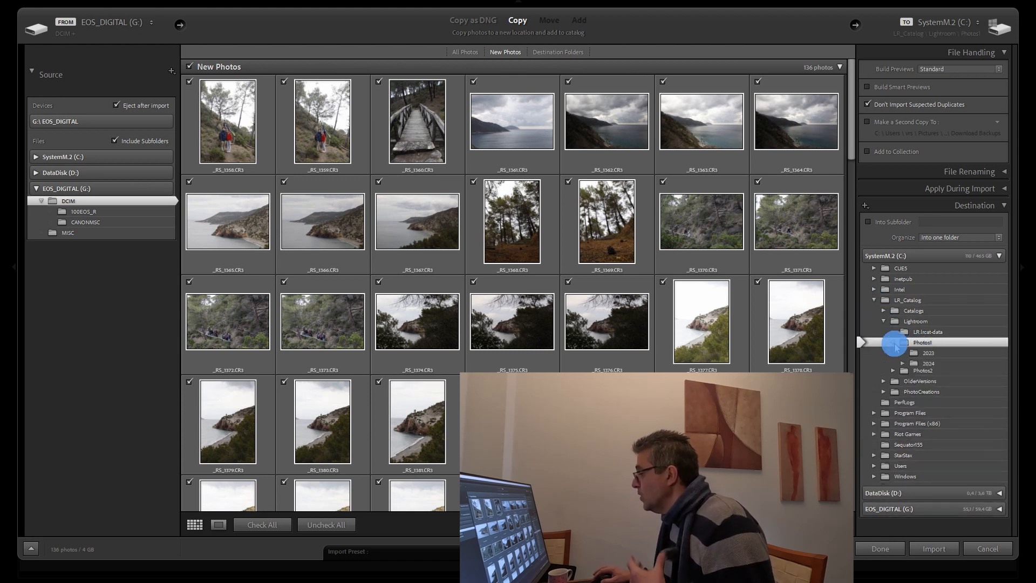
{"action": "left_click", "coordinate": [903, 364]}
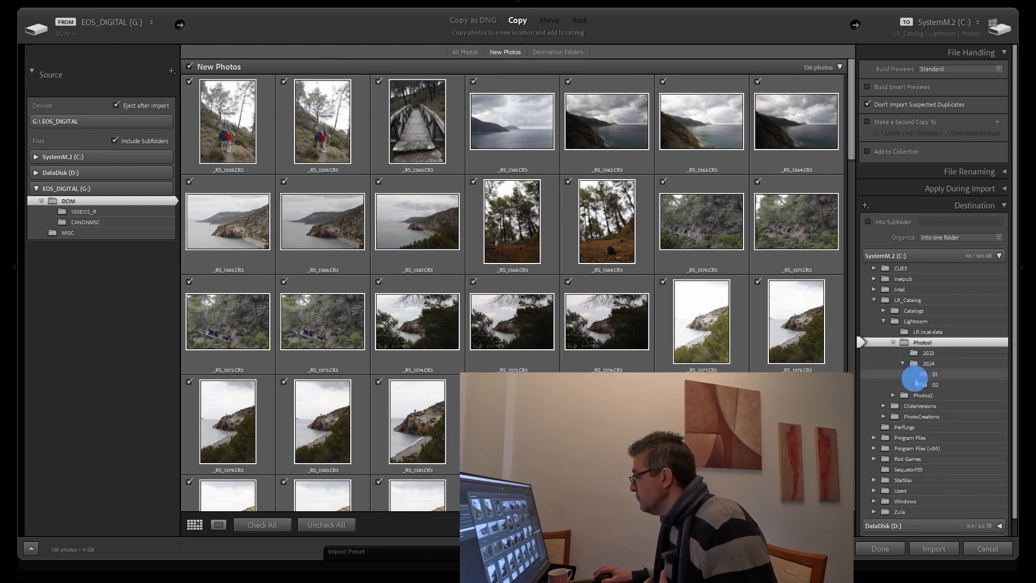
{"action": "left_click", "coordinate": [924, 384]}
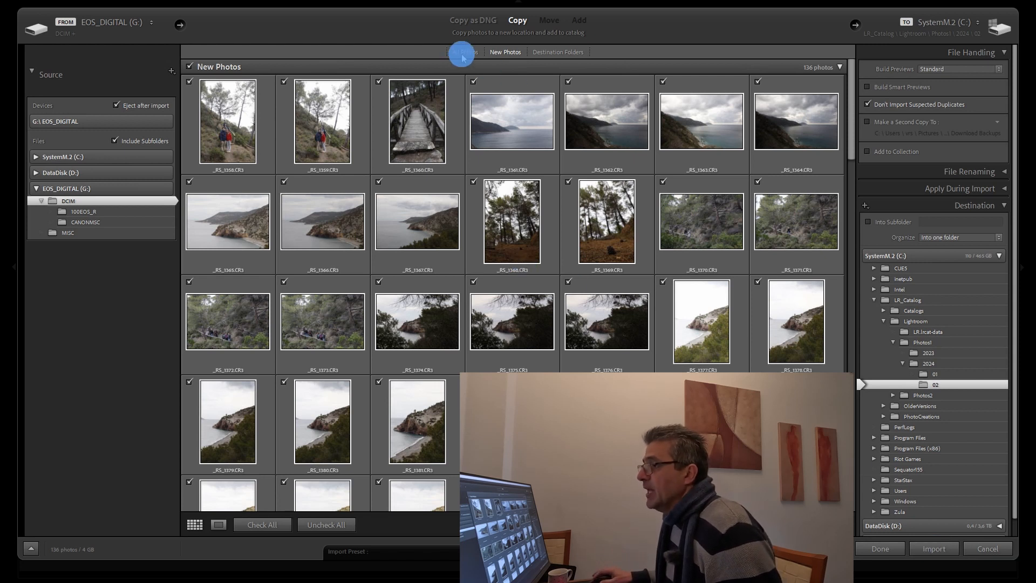
Exclude all the new photos from the import selection.
{"action": "left_click", "coordinate": [189, 67]}
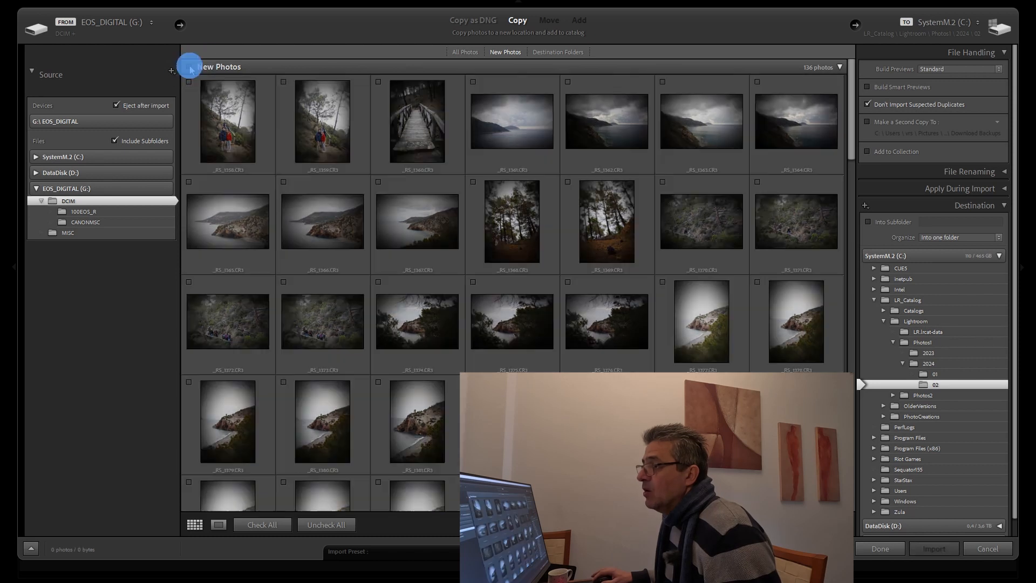
{"action": "left_click", "coordinate": [189, 67]}
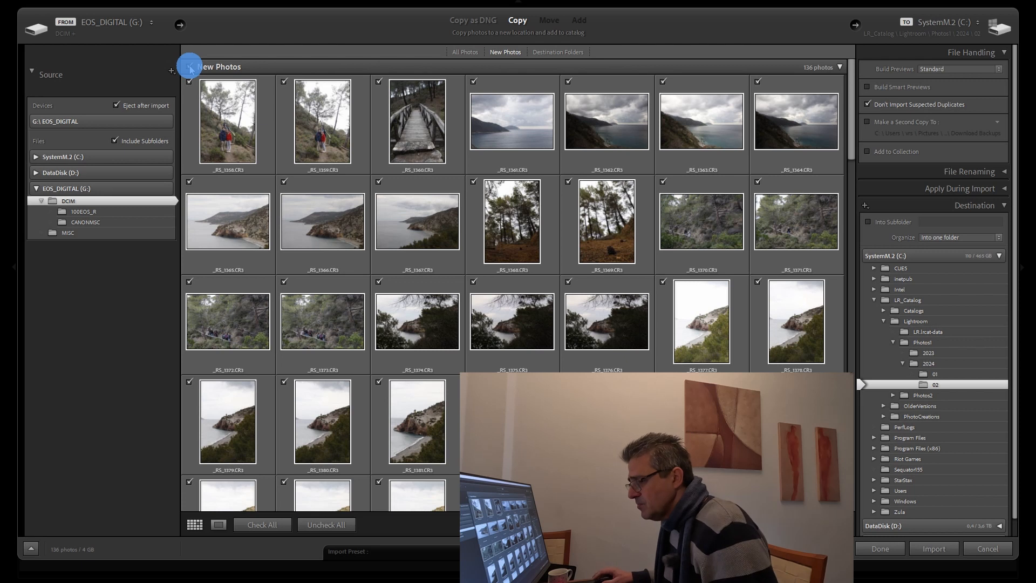
{"action": "left_click", "coordinate": [317, 525]}
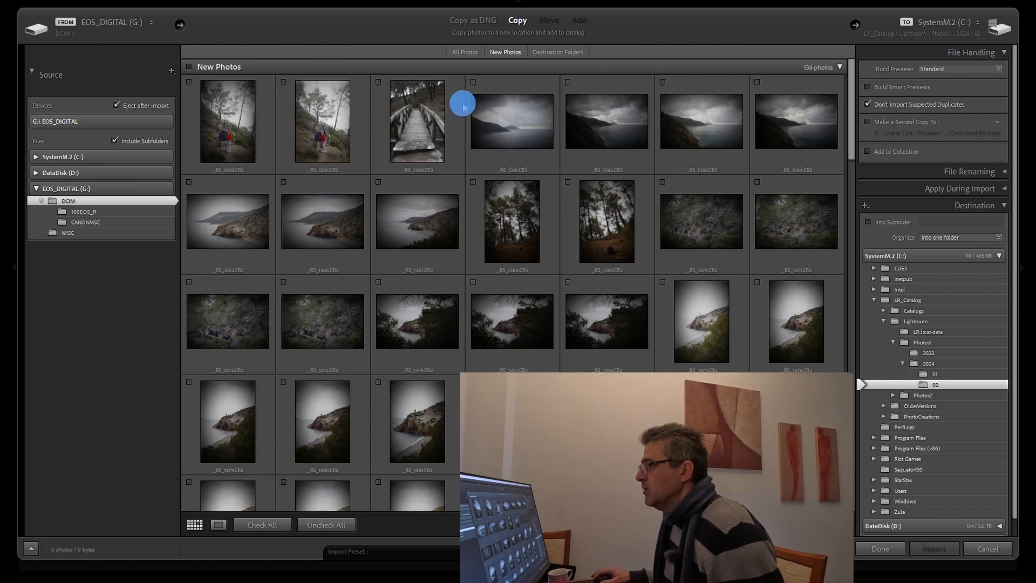
Mark the consecutive photos _RS_1361.CR3 through _RS_1385.CR3 for import.
{"action": "left_click", "coordinate": [474, 82]}
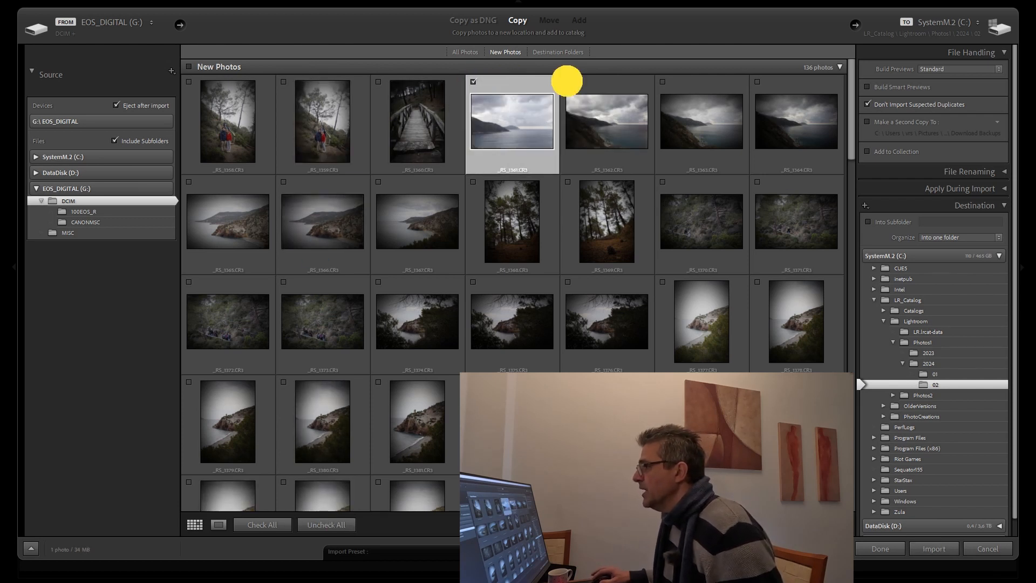
{"action": "left_click", "coordinate": [568, 81]}
{"action": "left_click", "coordinate": [663, 82]}
{"action": "left_click", "coordinate": [758, 82]}
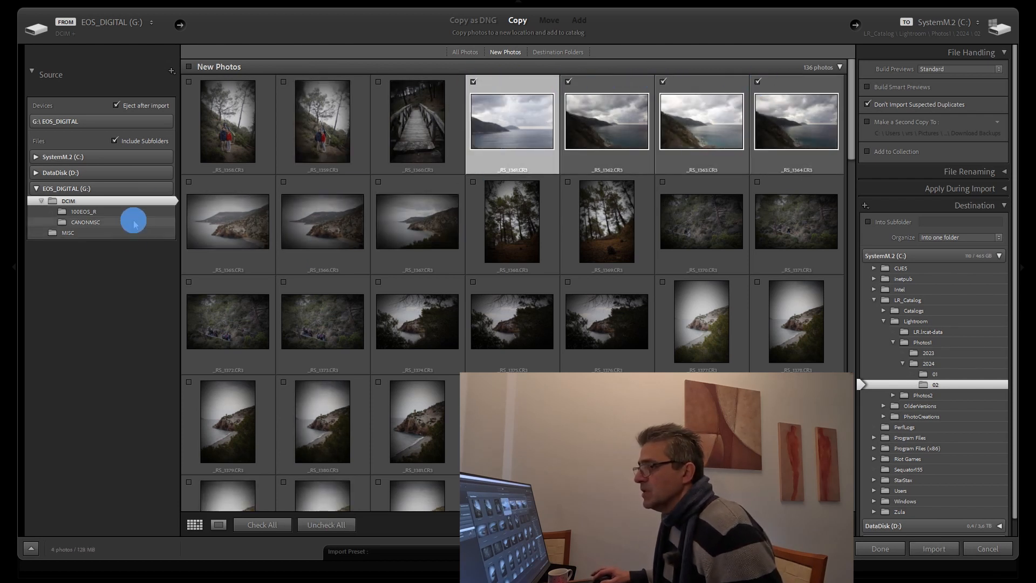
{"action": "left_click", "coordinate": [189, 181]}
{"action": "left_click", "coordinate": [282, 181]}
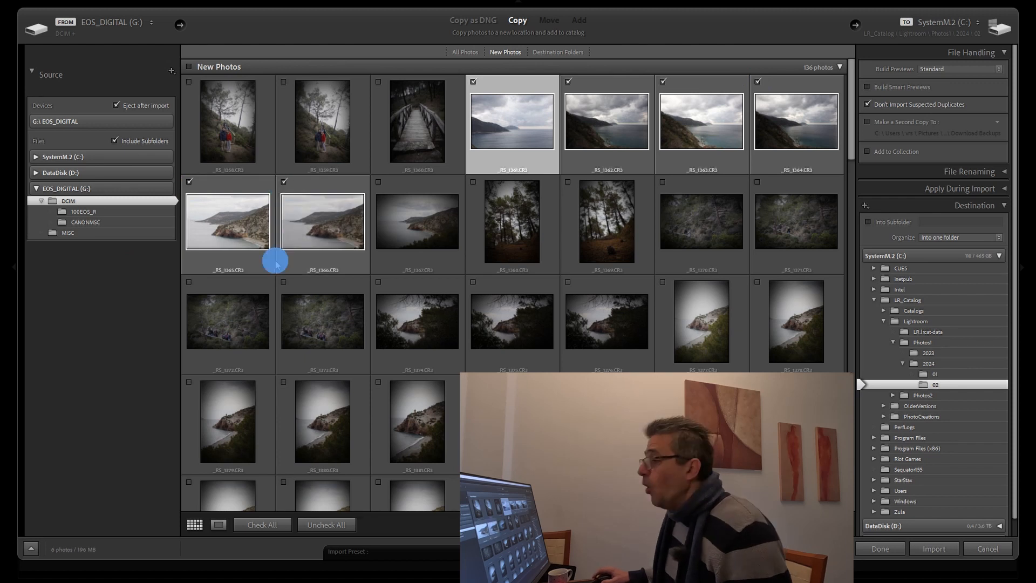
{"action": "left_click", "coordinate": [379, 183]}
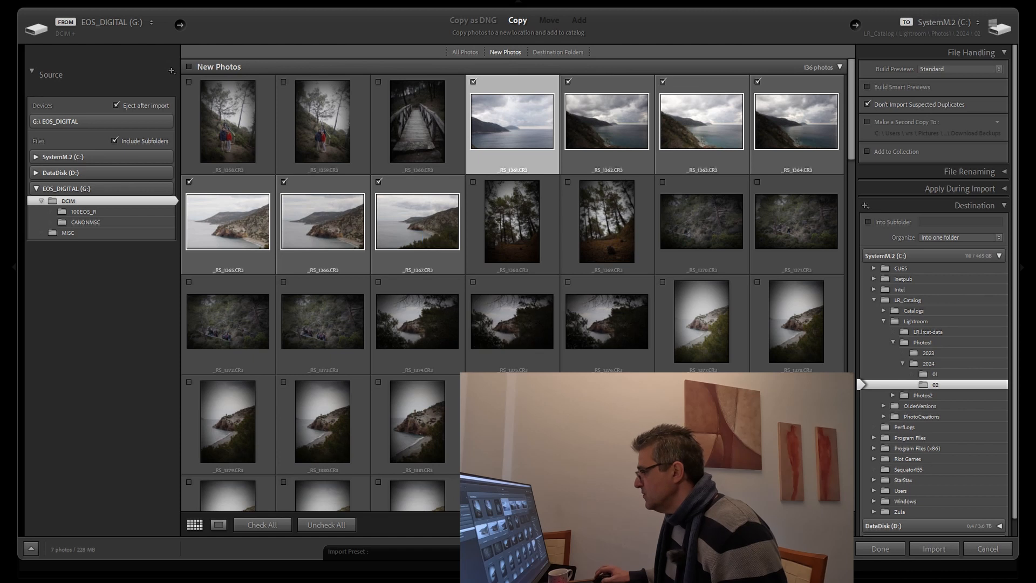
{"action": "left_click", "coordinate": [797, 422], "text": "shift"}
{"action": "left_click", "coordinate": [474, 182]}
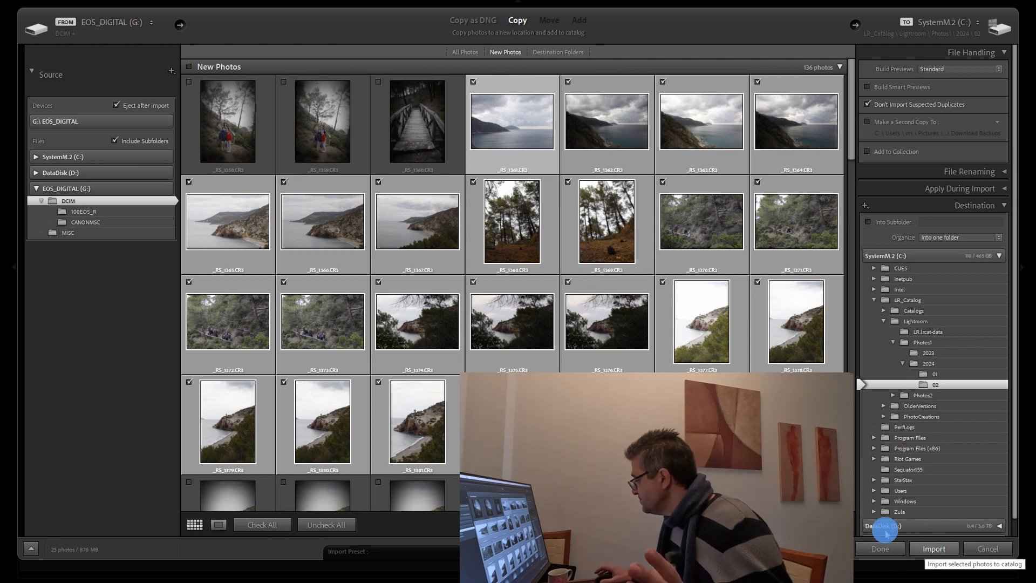
Import the marked photos into the catalog and check _RS_1361.CR3 in Loupe view before returning to the grid.
{"action": "left_click", "coordinate": [934, 549]}
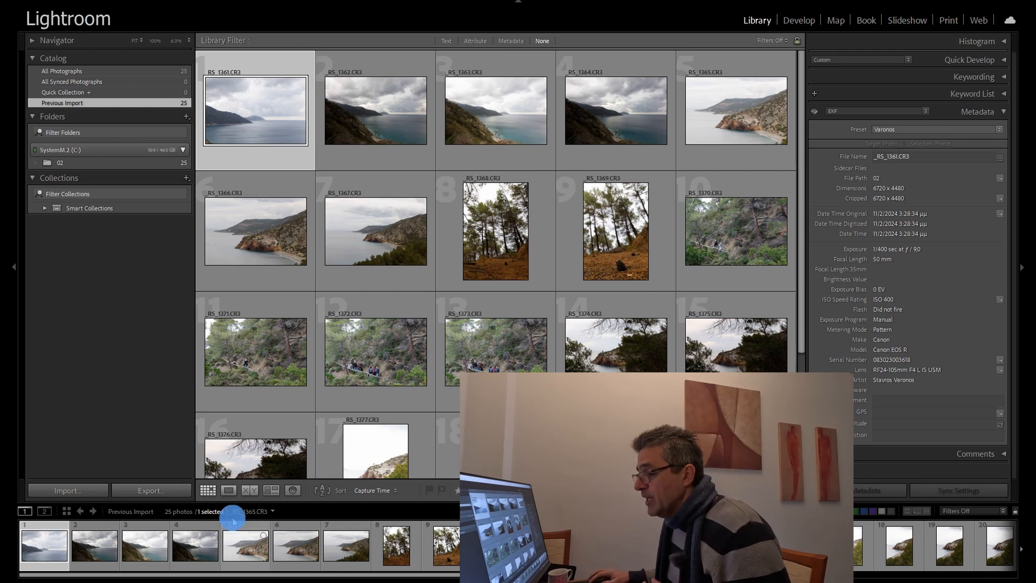
{"action": "left_click", "coordinate": [228, 491]}
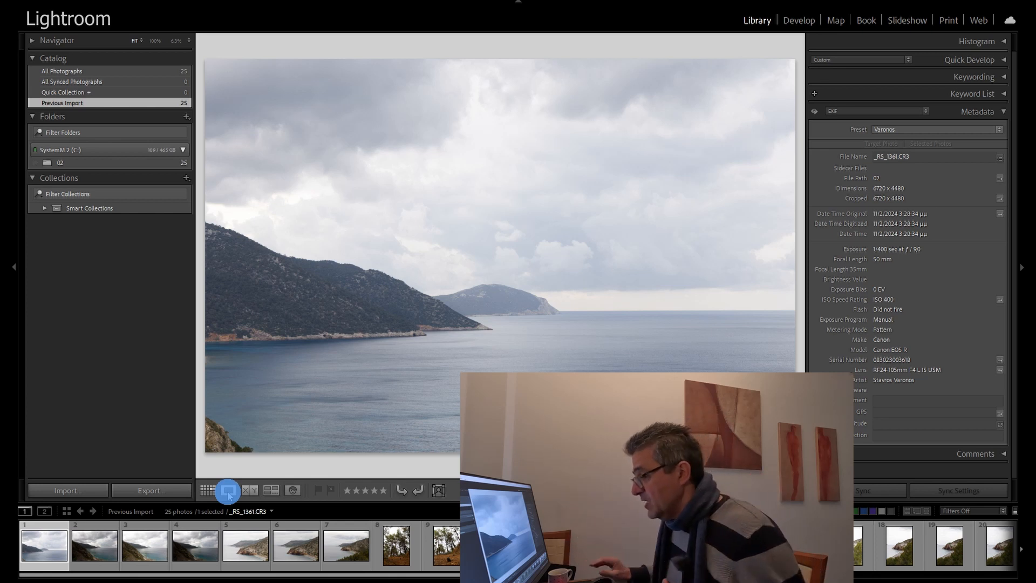
{"action": "left_click", "coordinate": [208, 491]}
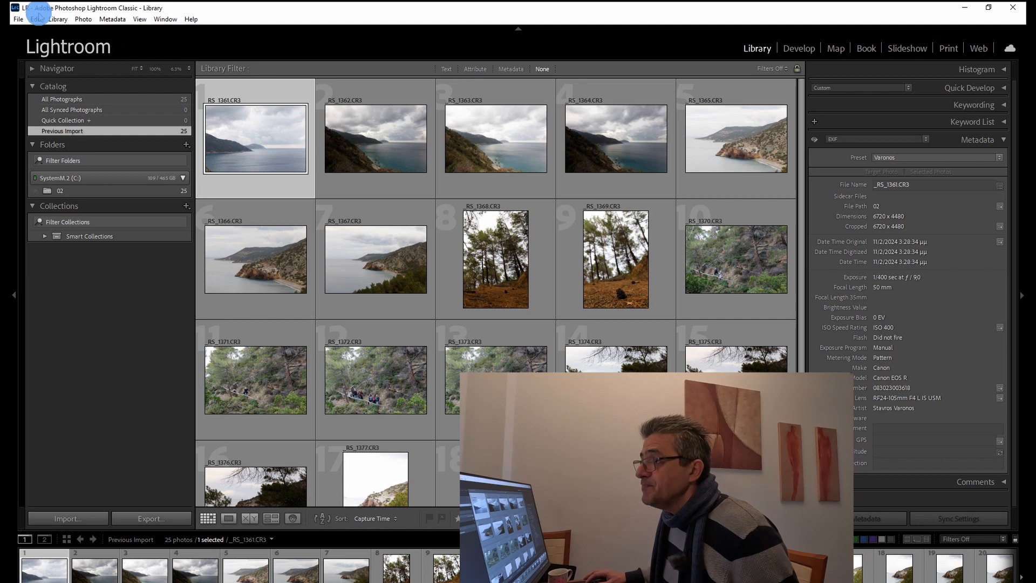
Open Catalog Settings and review the catalog's general information and backup schedule.
{"action": "left_click", "coordinate": [37, 18]}
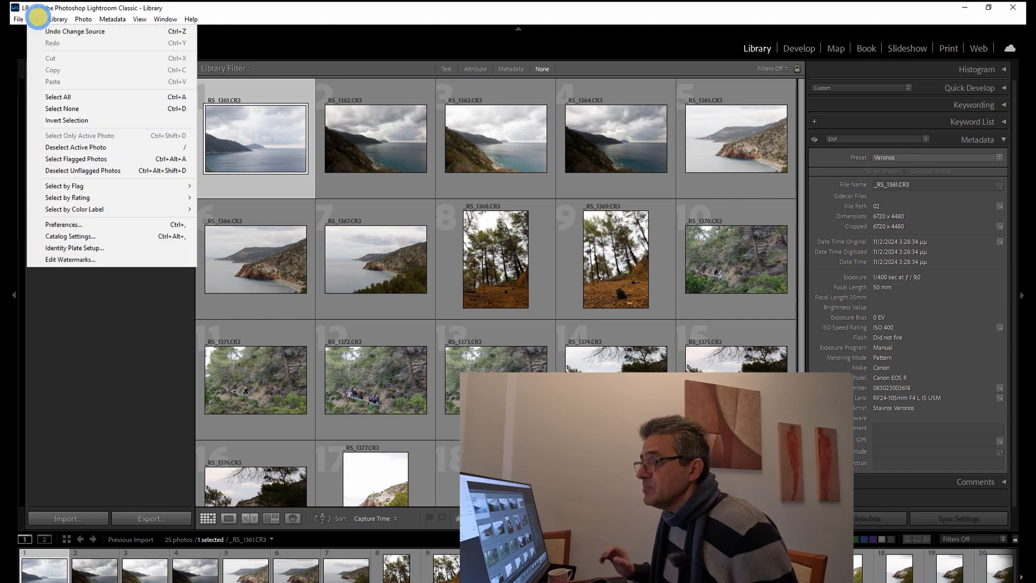
{"action": "left_click", "coordinate": [70, 236]}
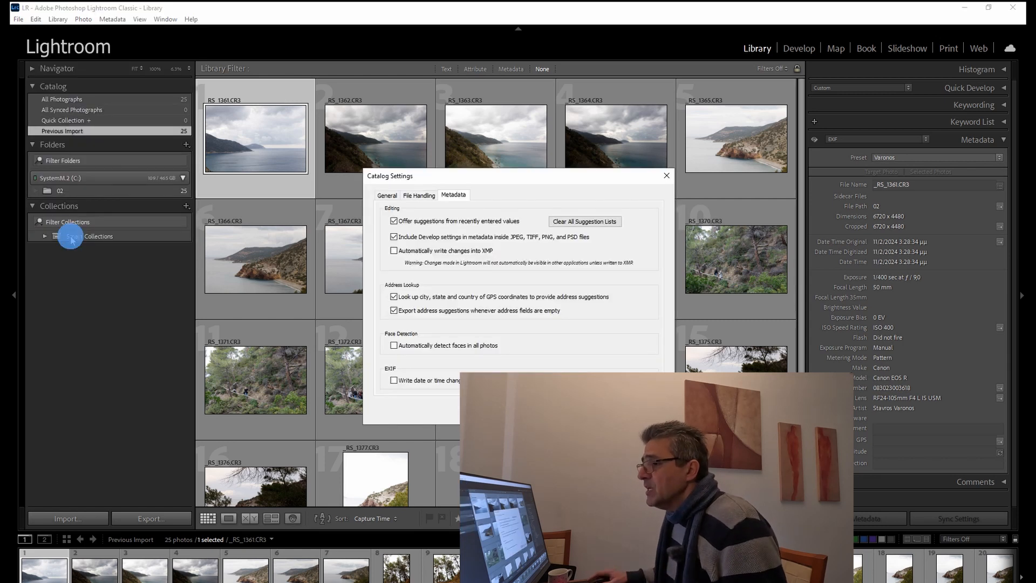
{"action": "left_click", "coordinate": [383, 195]}
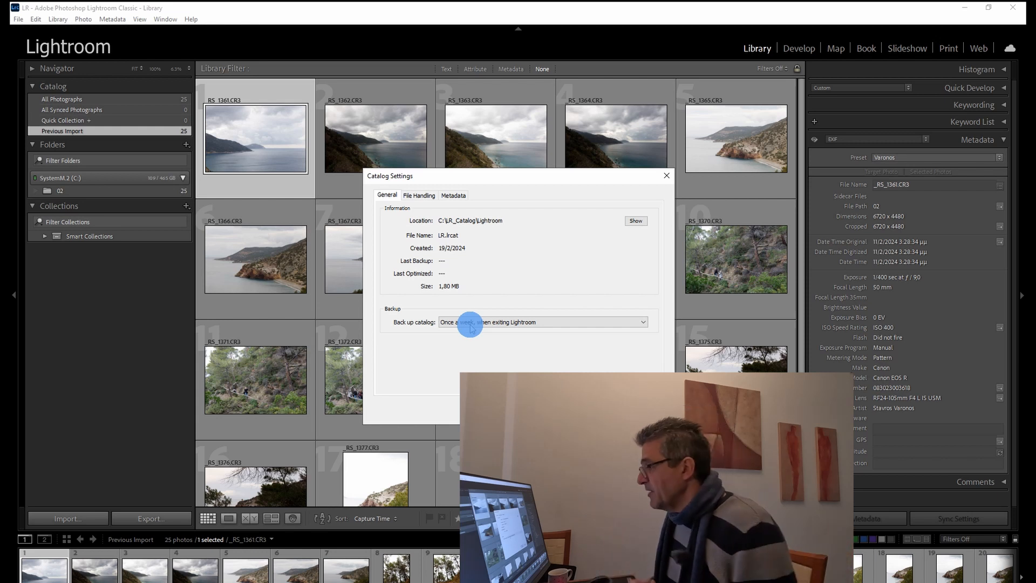
Set the catalog's standard preview size to 2880 pixels and preview quality to High, check the metadata options, and apply the settings.
{"action": "left_click", "coordinate": [419, 195]}
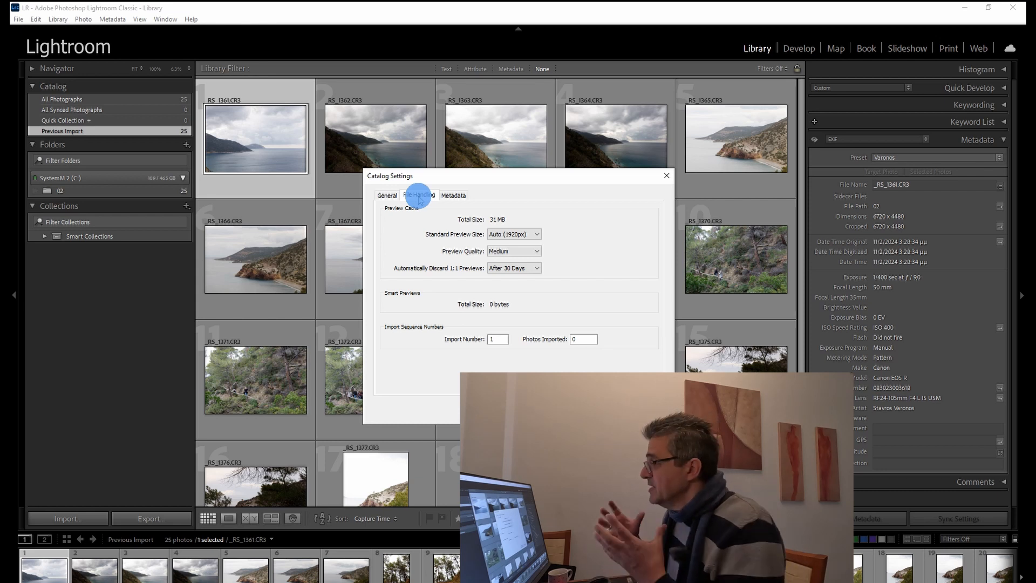
{"action": "left_click", "coordinate": [534, 235]}
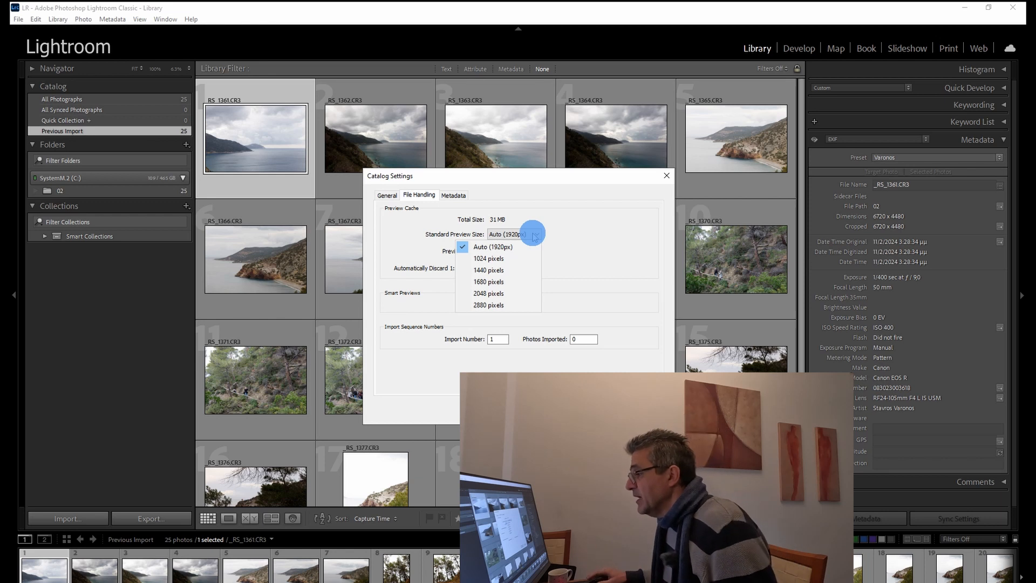
{"action": "left_click", "coordinate": [496, 306]}
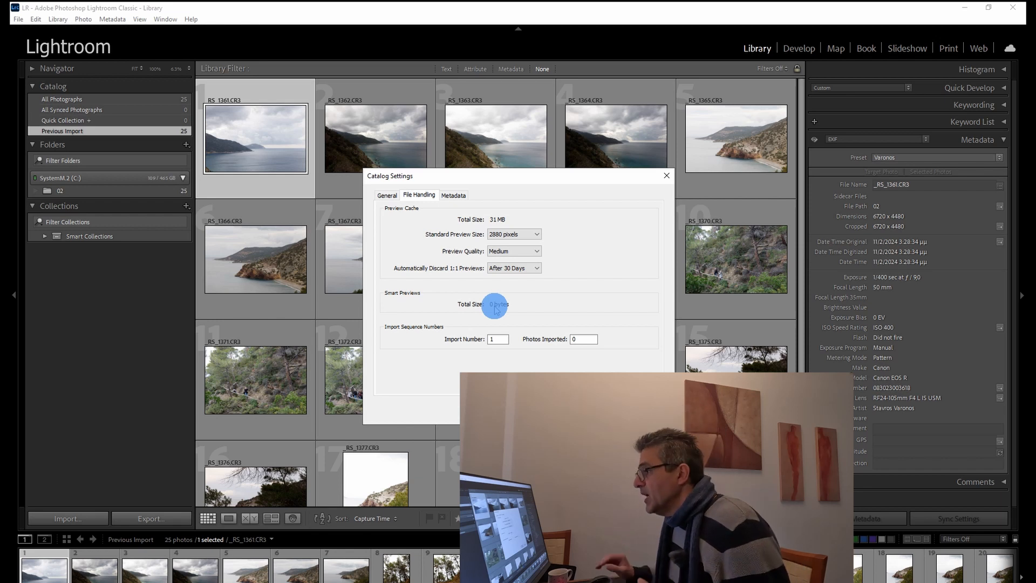
{"action": "left_click", "coordinate": [508, 251]}
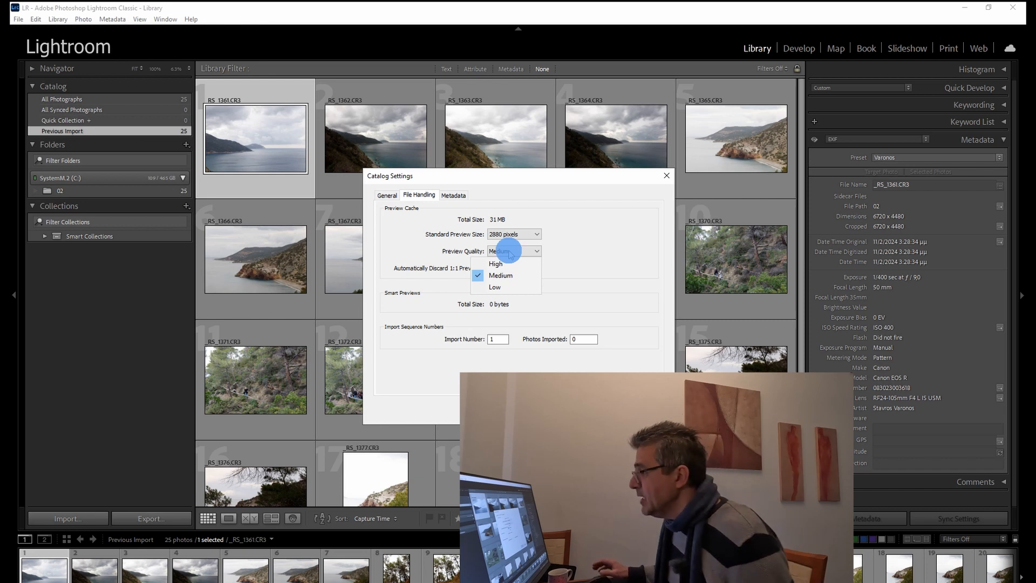
{"action": "left_click", "coordinate": [512, 264]}
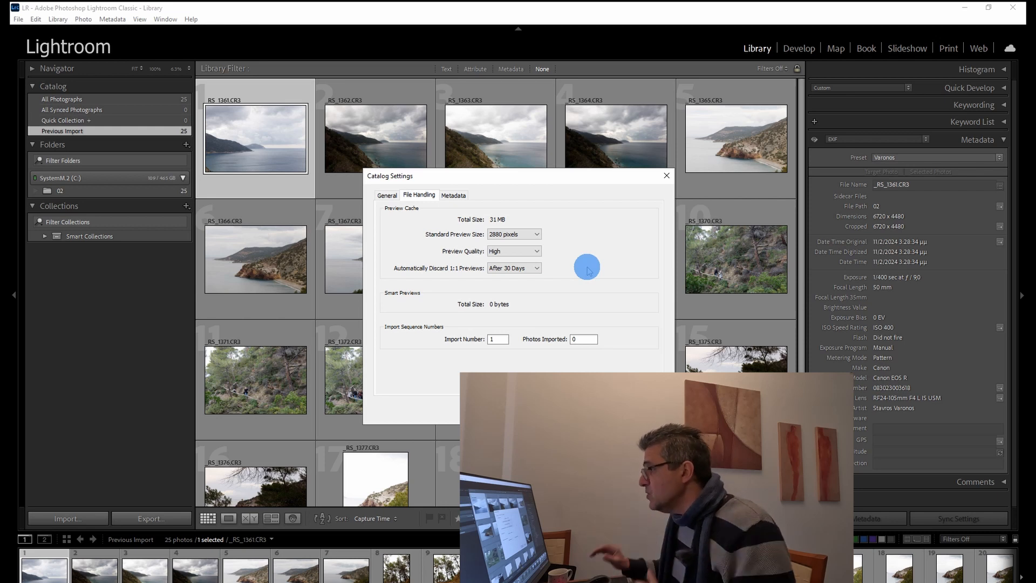
{"action": "left_click", "coordinate": [454, 196]}
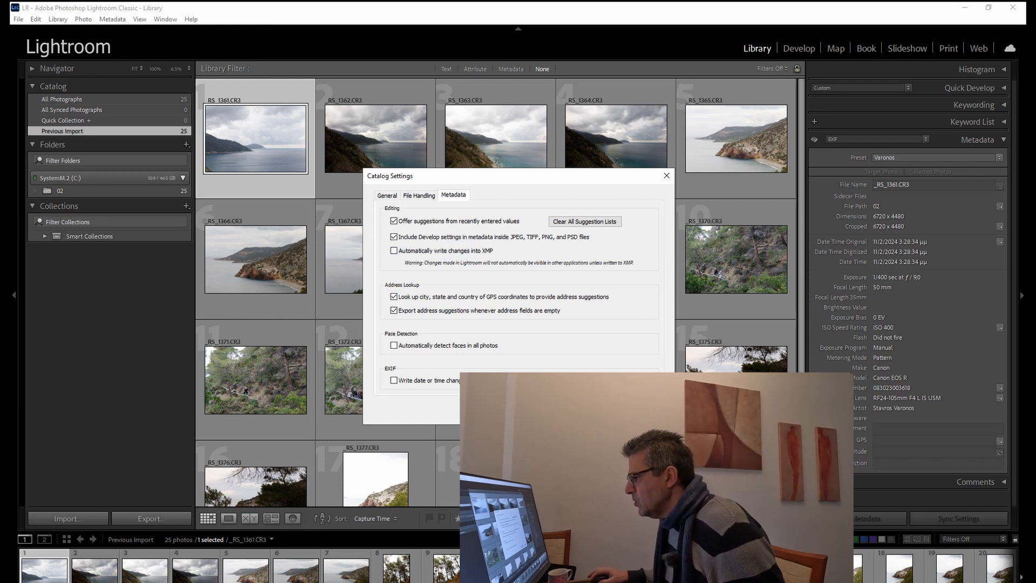
{"action": "left_click", "coordinate": [596, 410]}
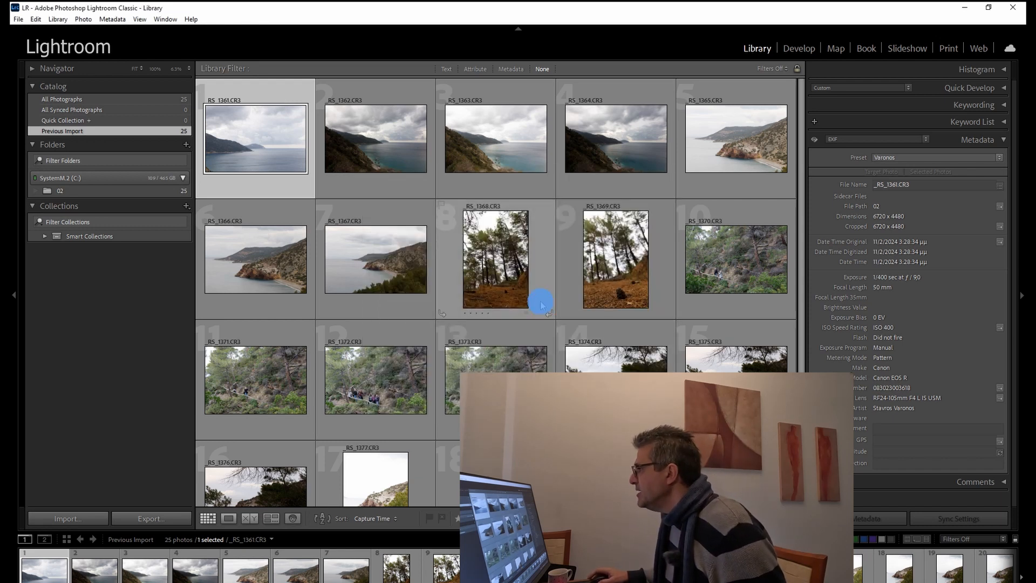
Start a new import from the EOS_DIGITAL card and turn off the option that excludes suspected duplicates.
{"action": "left_click", "coordinate": [63, 521]}
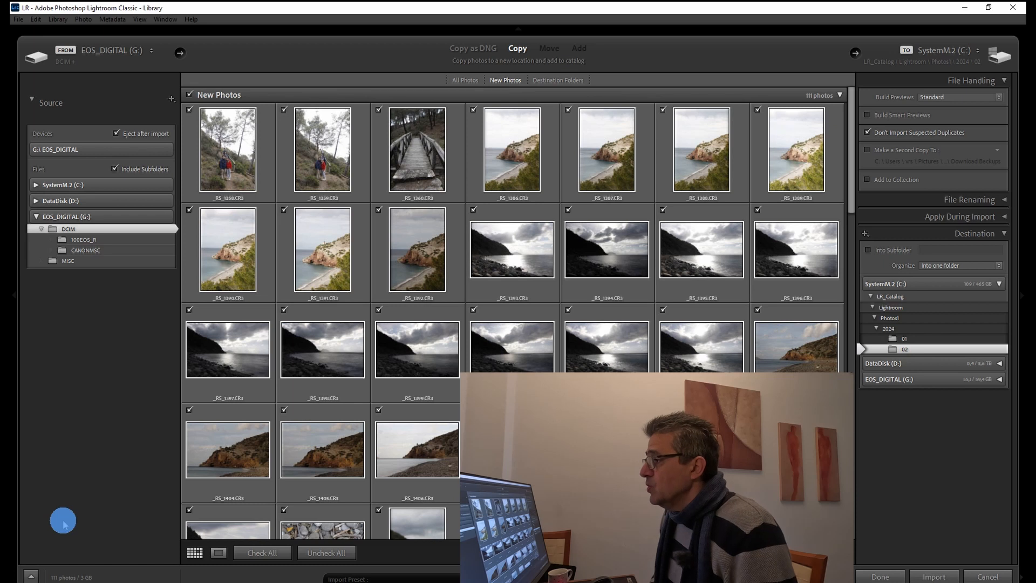
{"action": "left_click", "coordinate": [868, 133]}
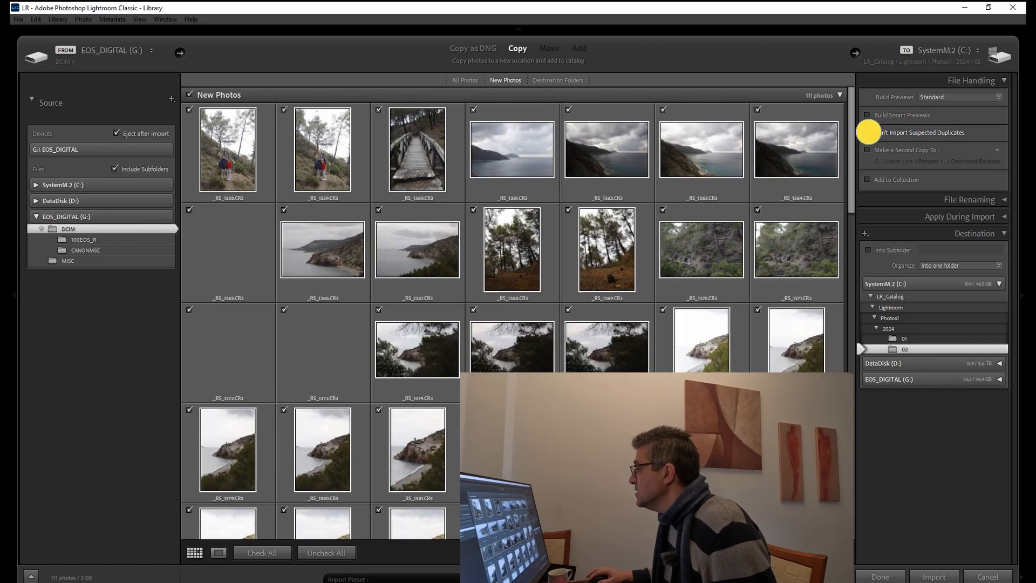
{"action": "left_click", "coordinate": [868, 133]}
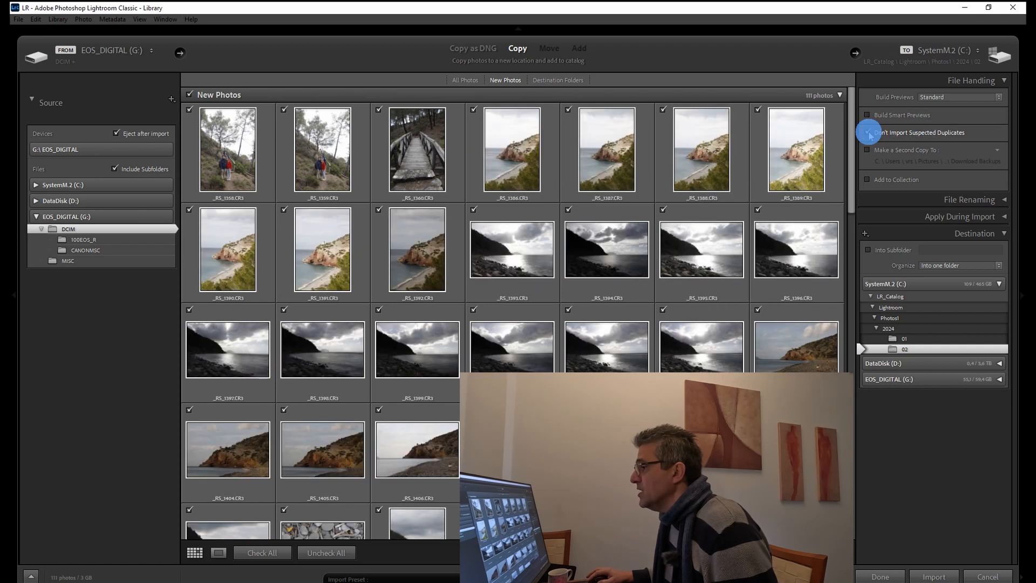
{"action": "left_click", "coordinate": [868, 132]}
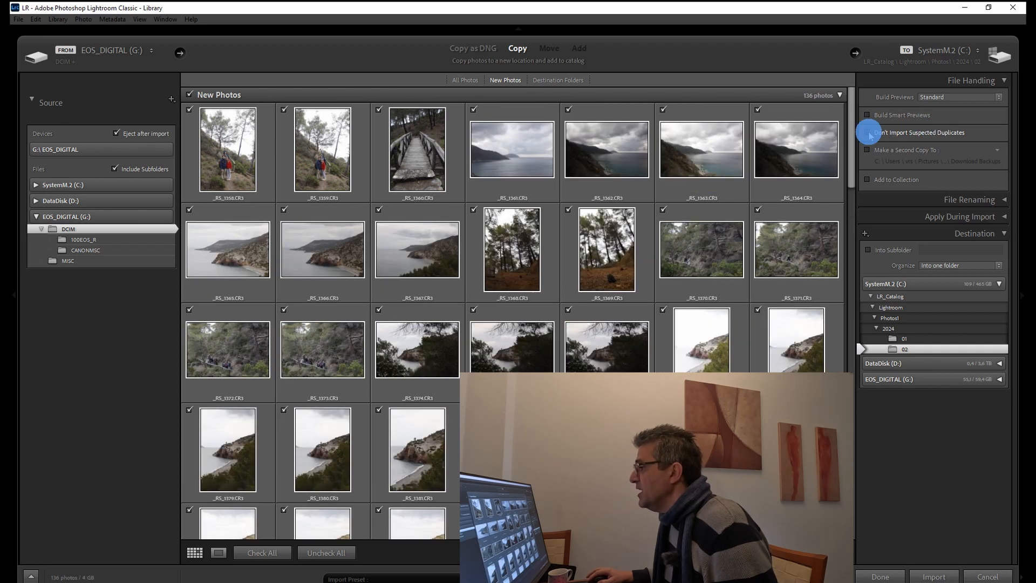
{"action": "left_click", "coordinate": [868, 132]}
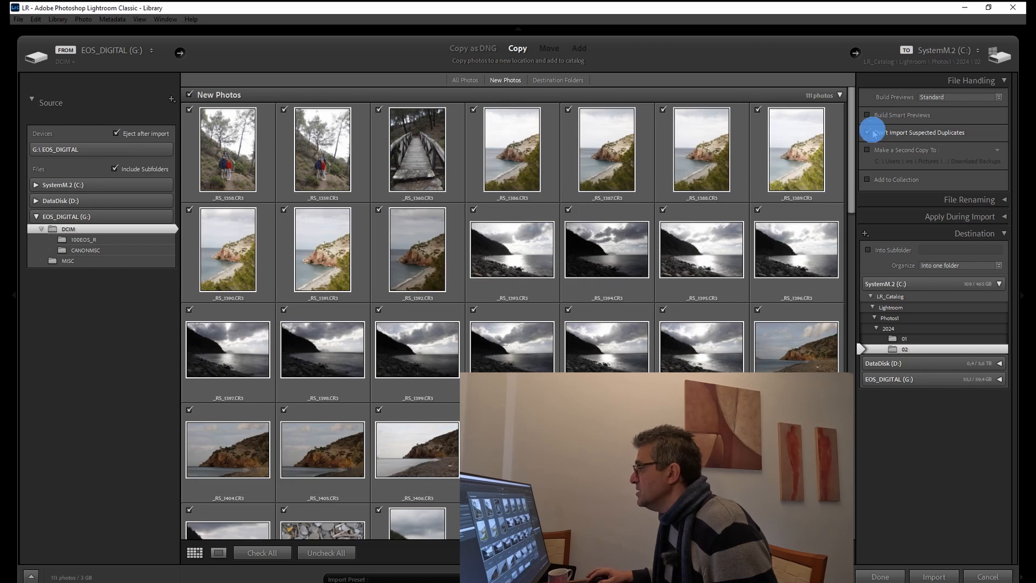
{"action": "left_click", "coordinate": [873, 134]}
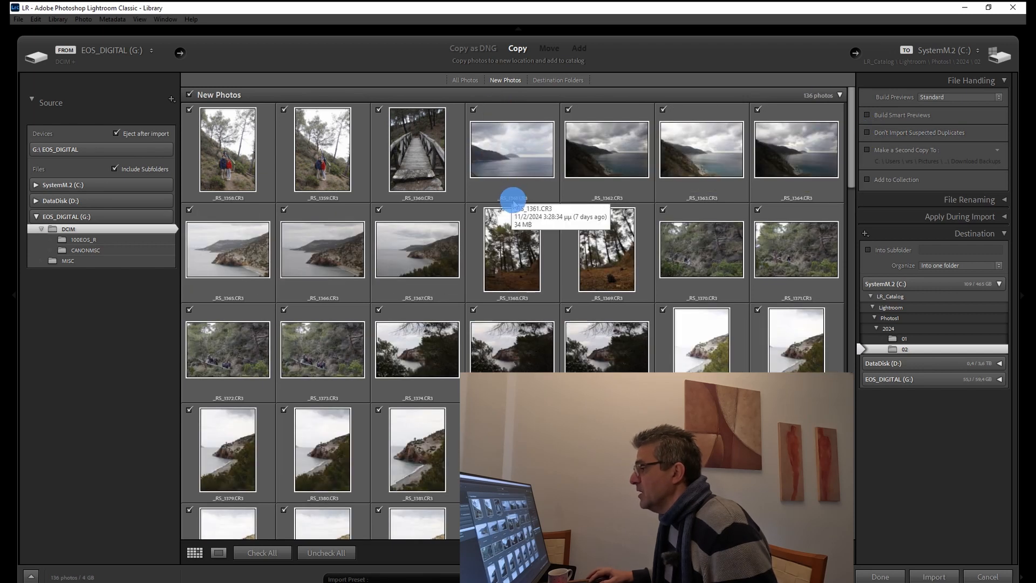
{"action": "left_click", "coordinate": [867, 132]}
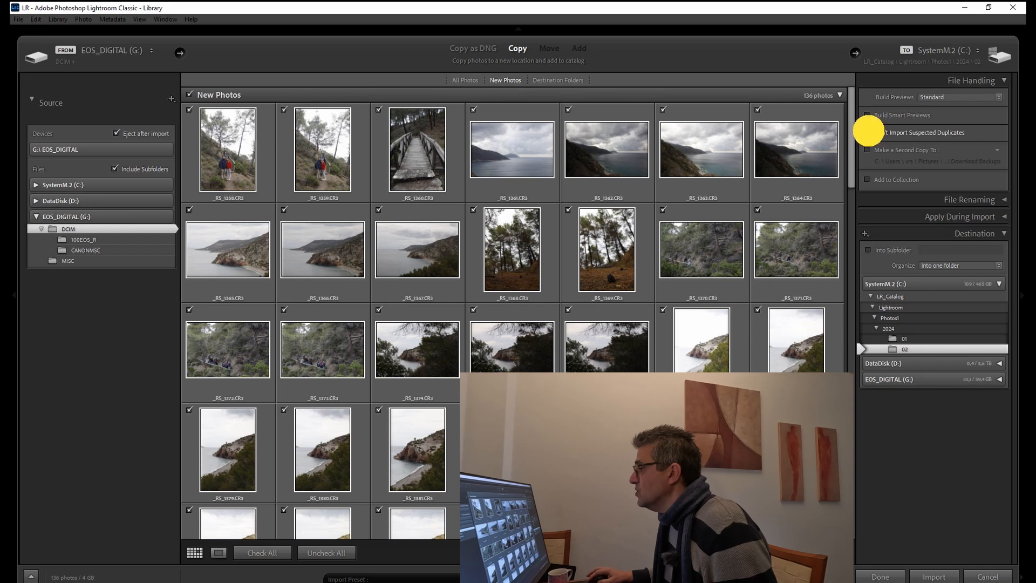
{"action": "left_click", "coordinate": [867, 132]}
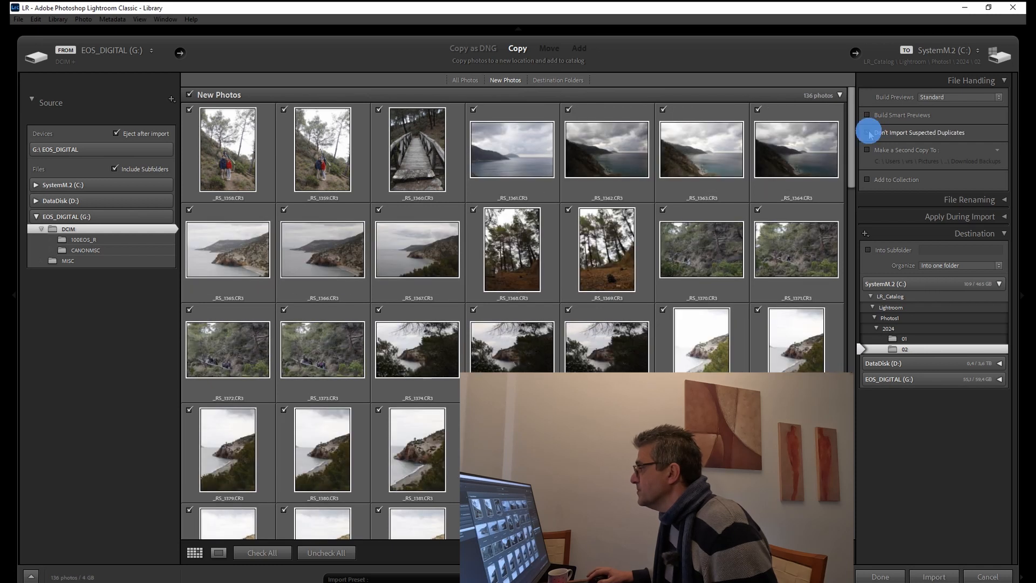
Review the preview build options, keep Standard, and import all checked card photos into the 2024 folder's 02 subfolder.
{"action": "left_click", "coordinate": [999, 98]}
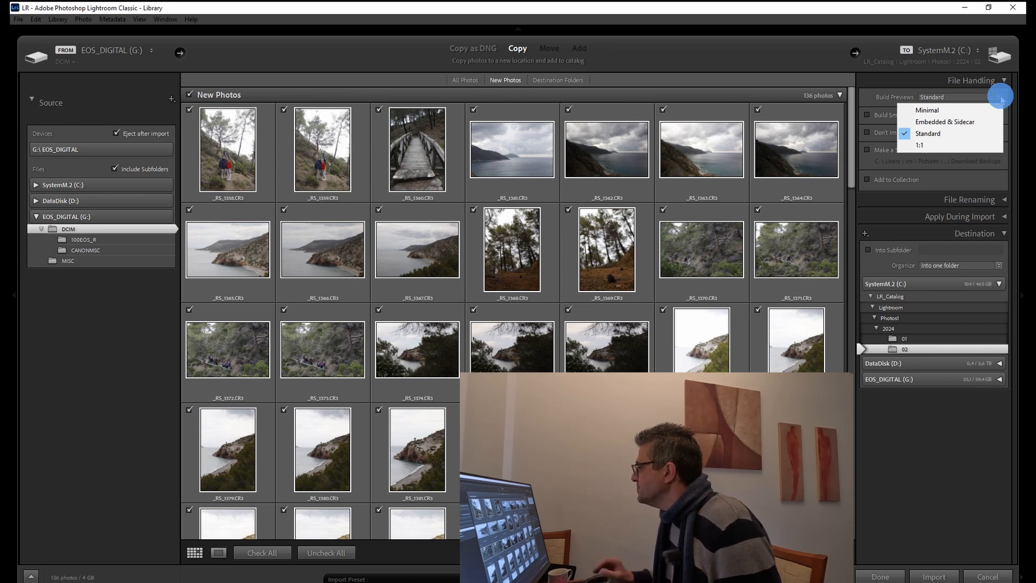
{"action": "left_click", "coordinate": [891, 82]}
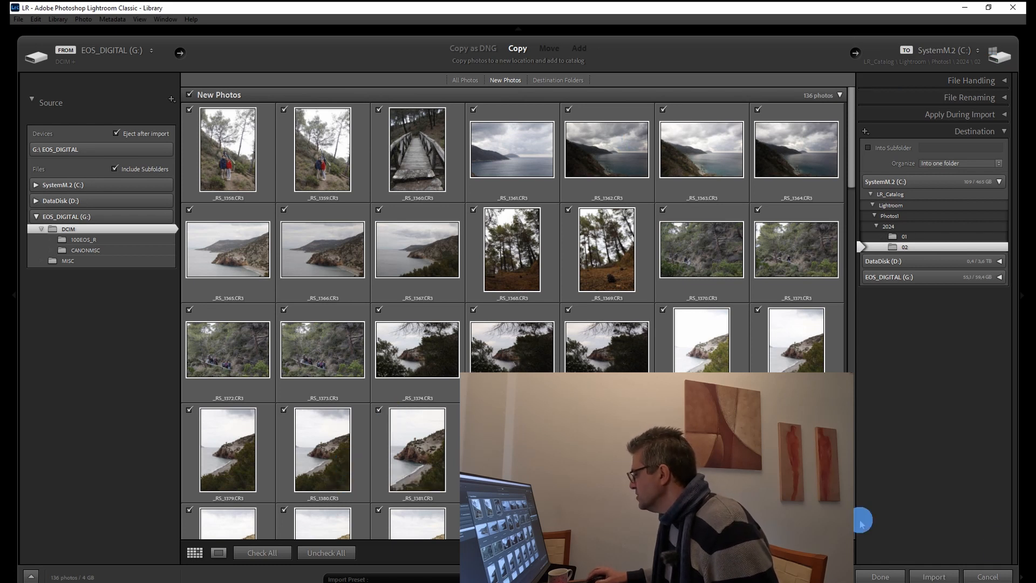
{"action": "left_click", "coordinate": [935, 576]}
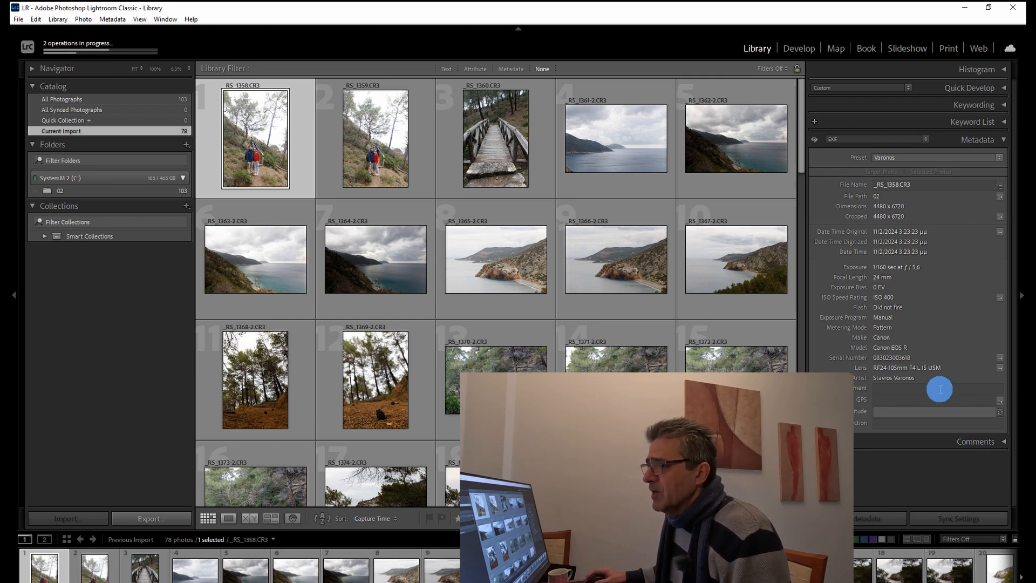
Show the parent folders of 02 one level at a time up to LR_Catalog, and expand the 2024 folder.
{"action": "left_click", "coordinate": [33, 190]}
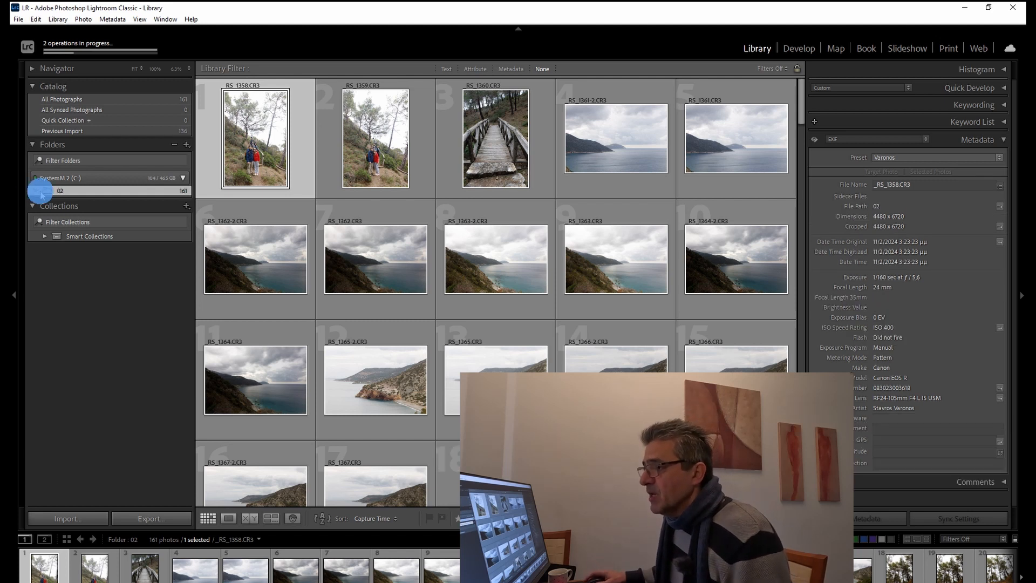
{"action": "right_click", "coordinate": [53, 190]}
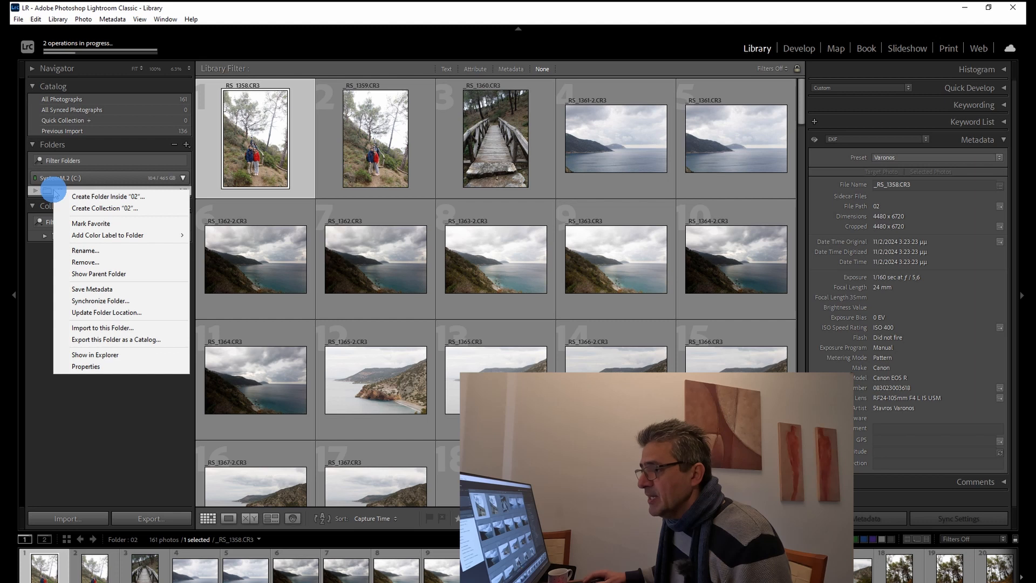
{"action": "left_click", "coordinate": [90, 276]}
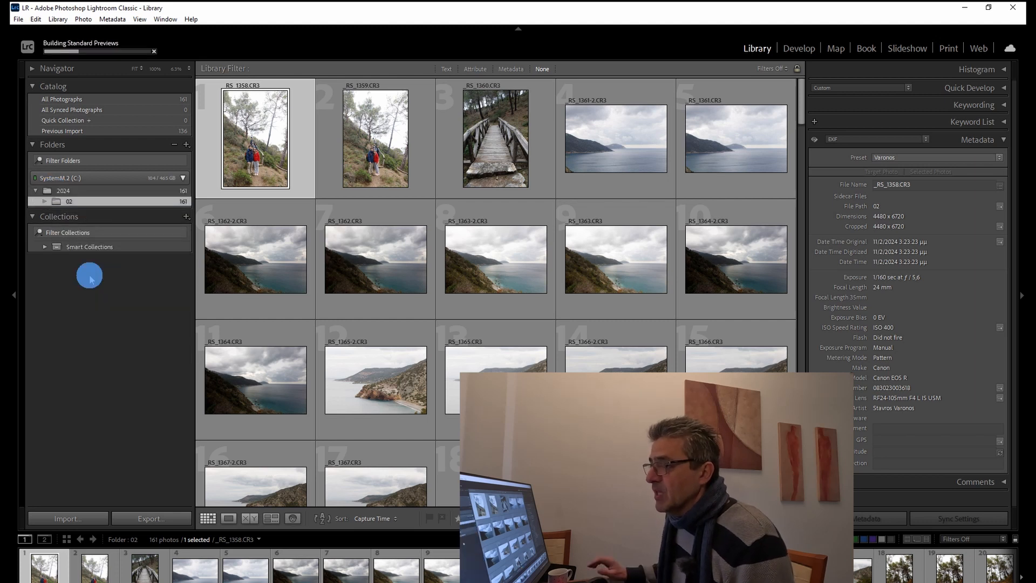
{"action": "left_click", "coordinate": [63, 190]}
{"action": "right_click", "coordinate": [64, 190]}
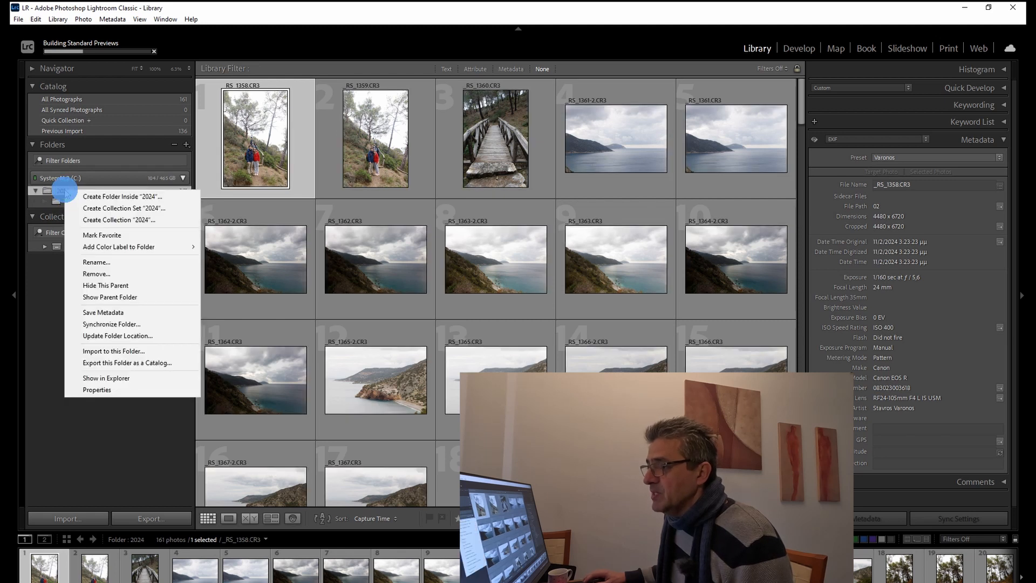
{"action": "left_click", "coordinate": [96, 297]}
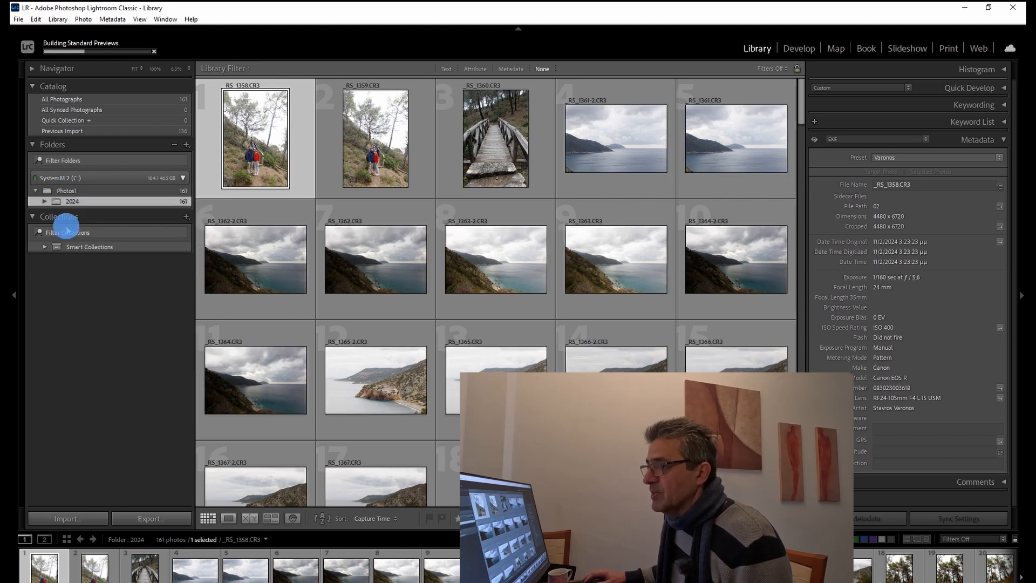
{"action": "right_click", "coordinate": [64, 195]}
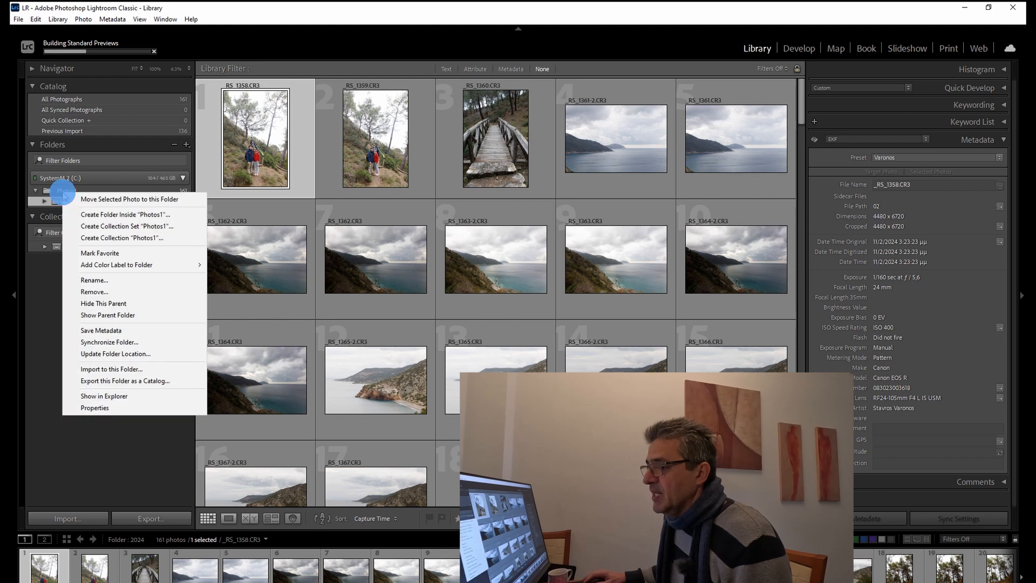
{"action": "left_click", "coordinate": [103, 323]}
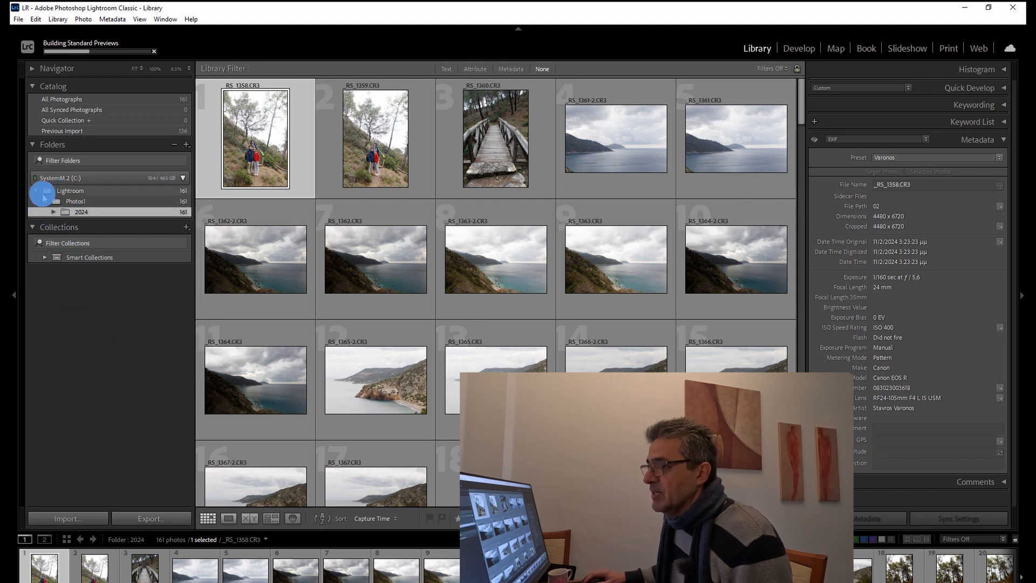
{"action": "right_click", "coordinate": [54, 192]}
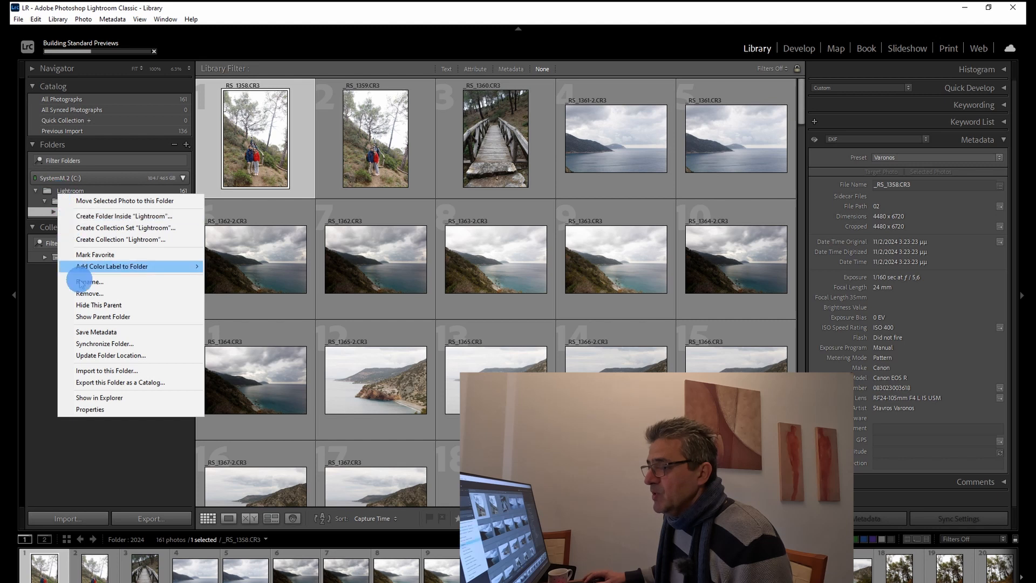
{"action": "left_click", "coordinate": [96, 317]}
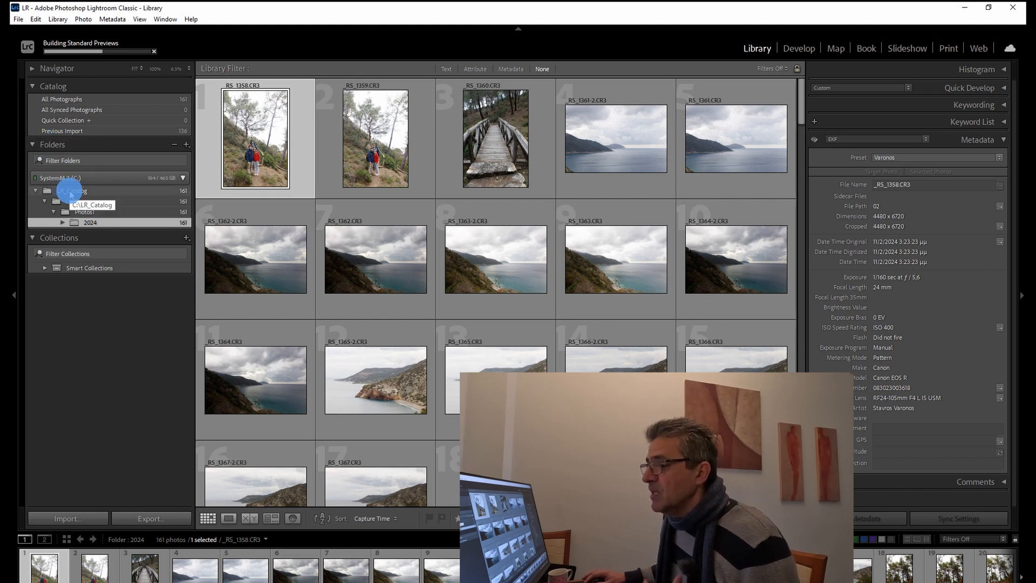
{"action": "left_click", "coordinate": [62, 223]}
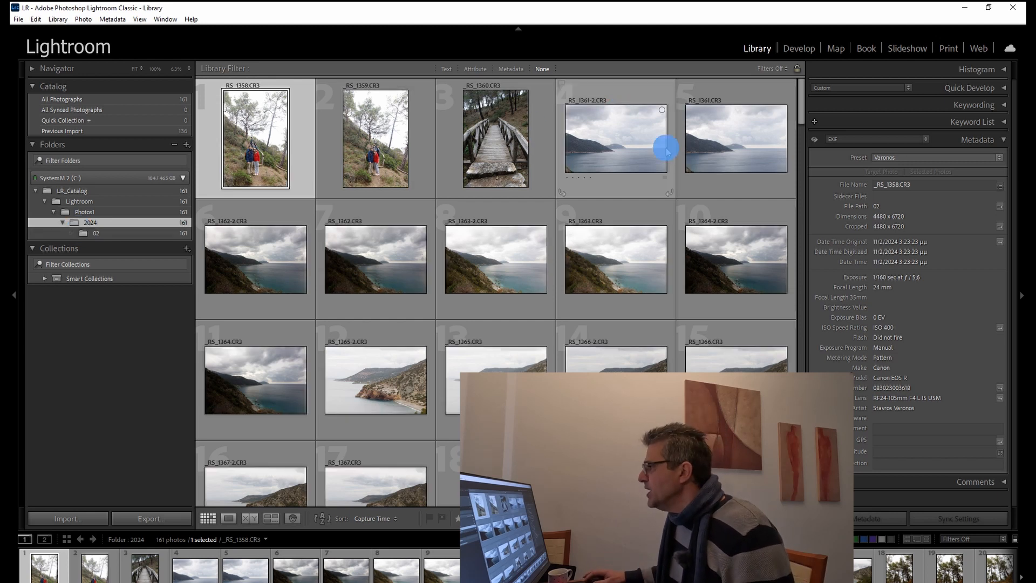
{"action": "left_click", "coordinate": [756, 138], "text": "shift"}
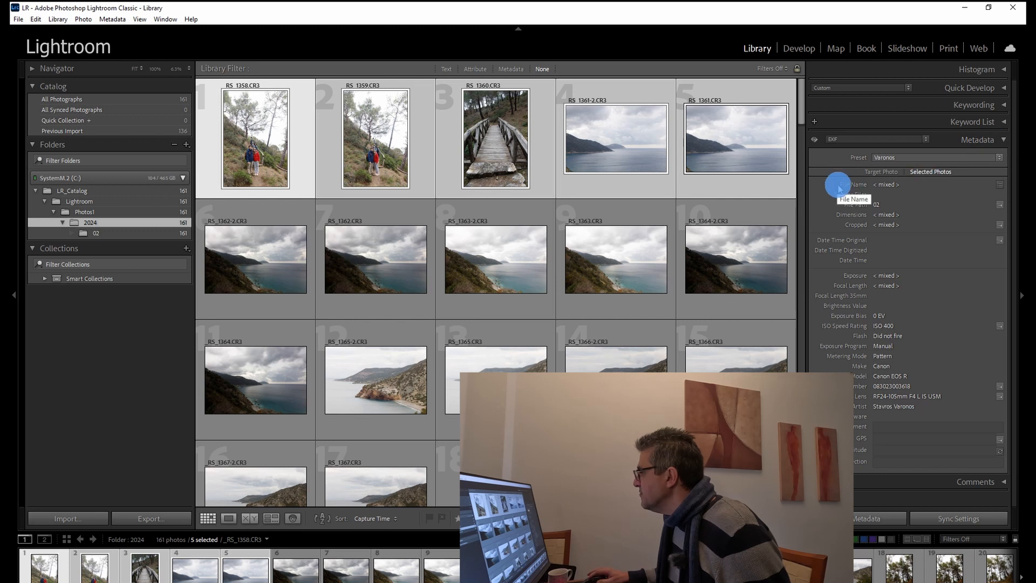
{"action": "left_click", "coordinate": [999, 186]}
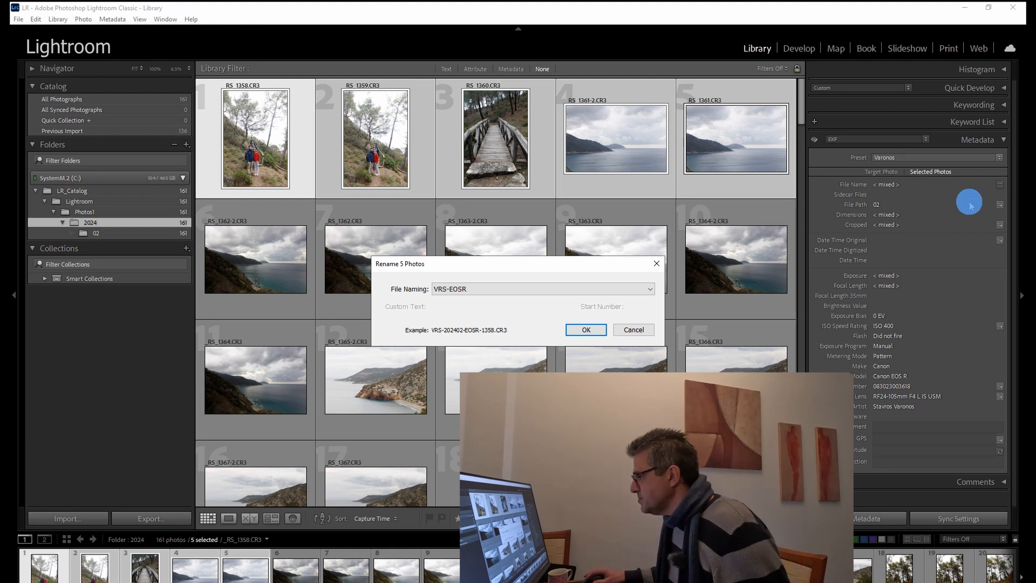
{"action": "left_click", "coordinate": [636, 328]}
{"action": "left_click", "coordinate": [264, 138]}
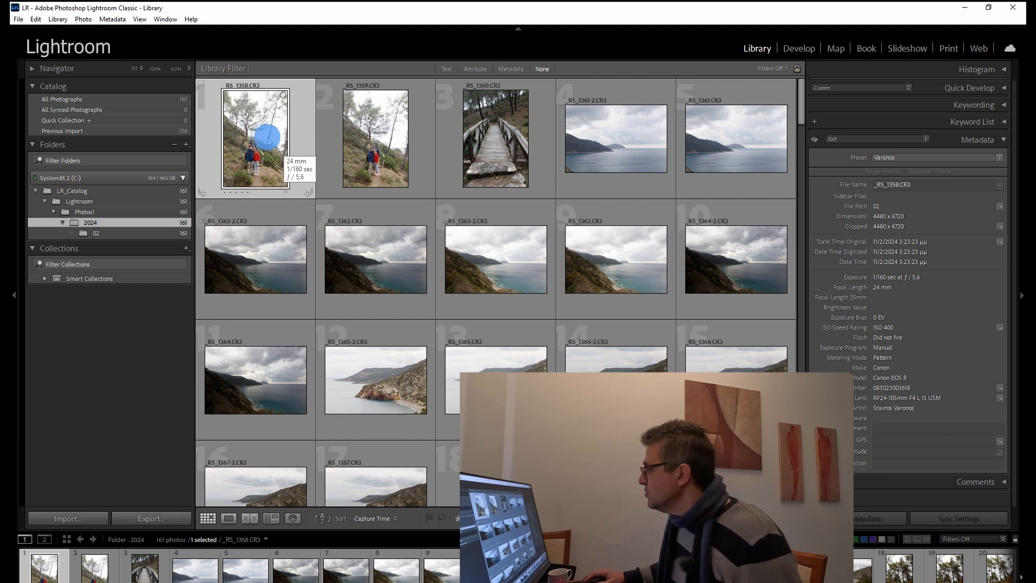
{"action": "left_click", "coordinate": [995, 187]}
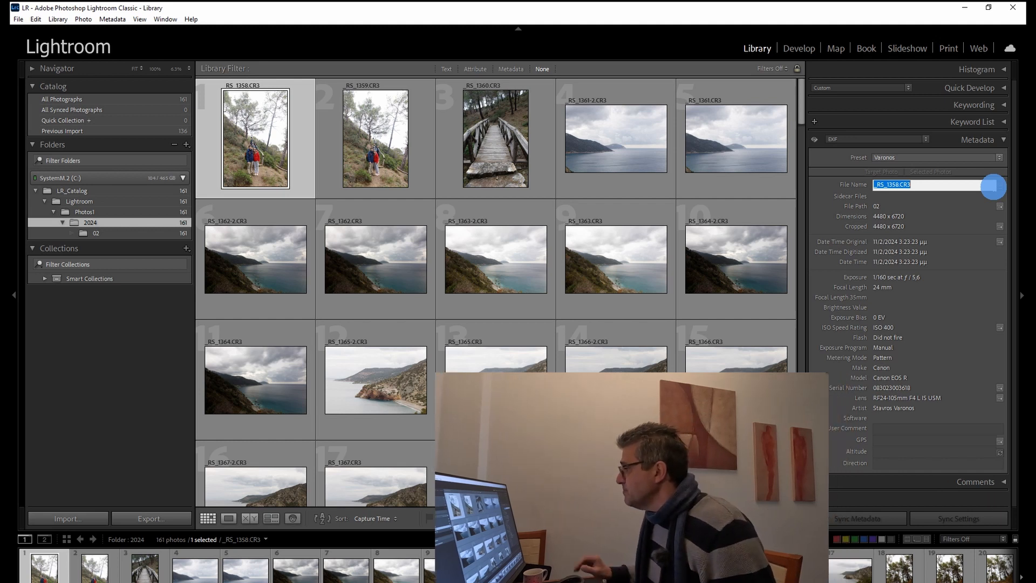
{"action": "left_click", "coordinate": [833, 182]}
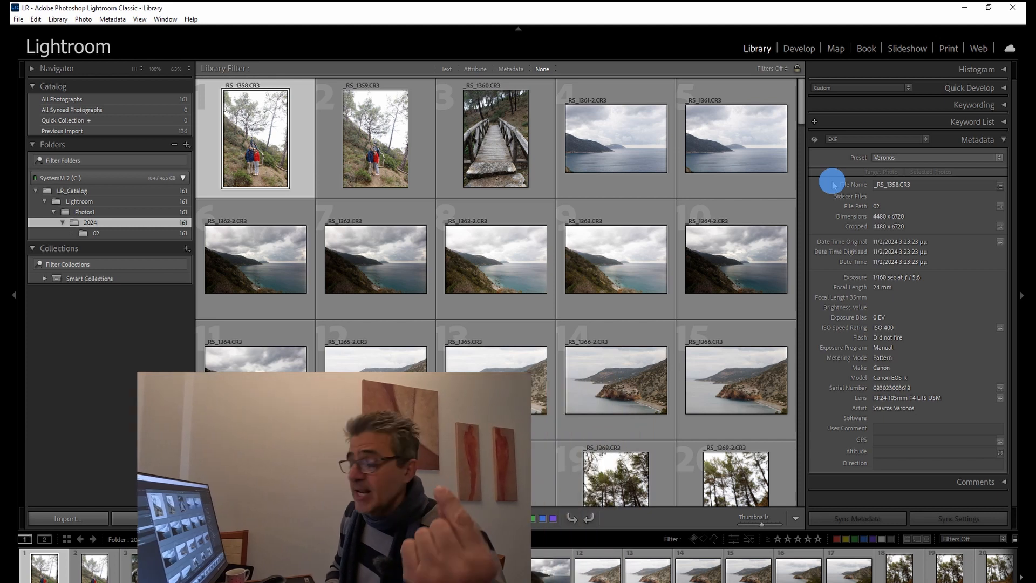
Open the rename dialog for _RS_1358.CR3 and review the available file naming templates.
{"action": "left_click", "coordinate": [1000, 188]}
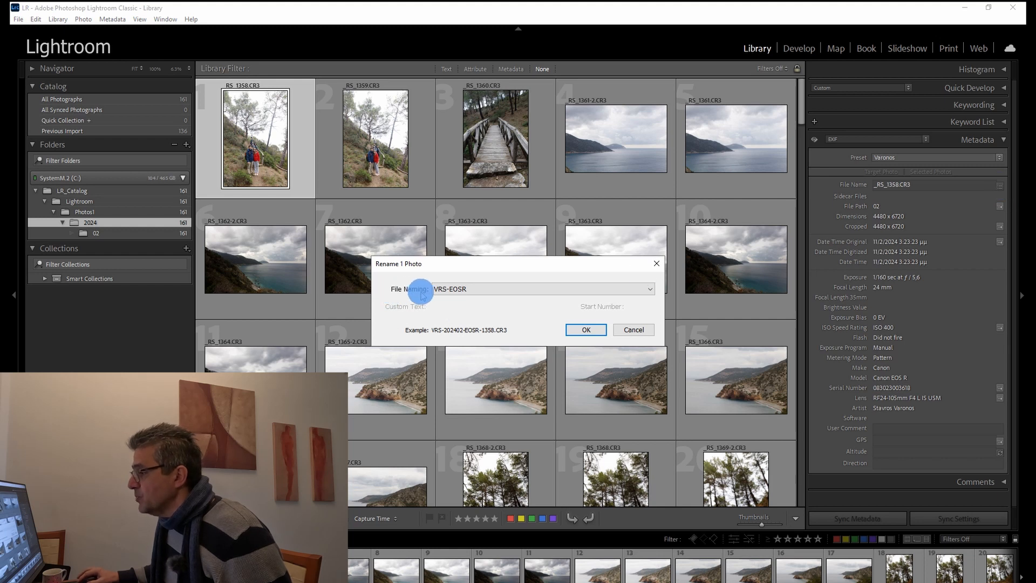
{"action": "left_click", "coordinate": [463, 290]}
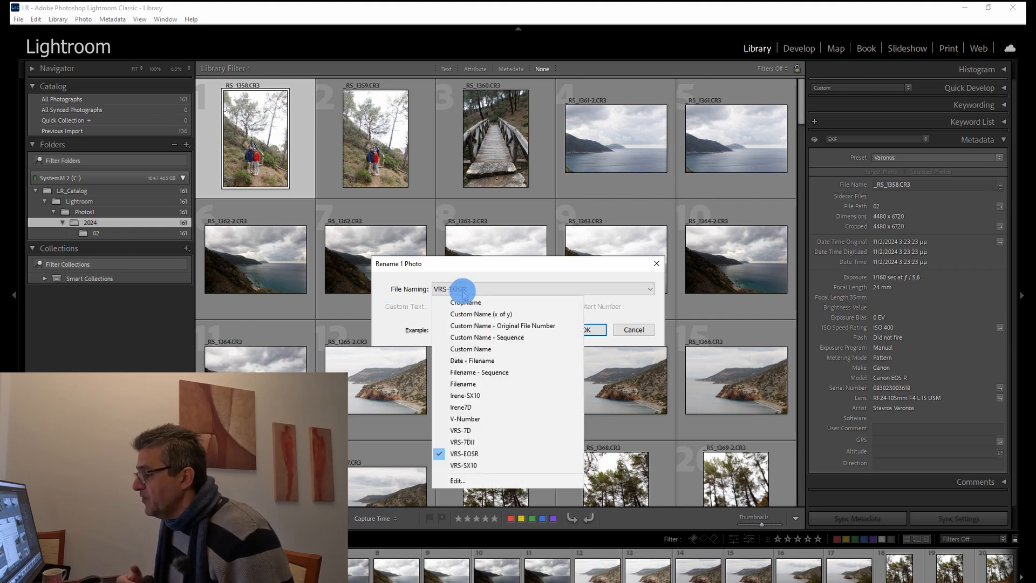
{"action": "left_click", "coordinate": [459, 432]}
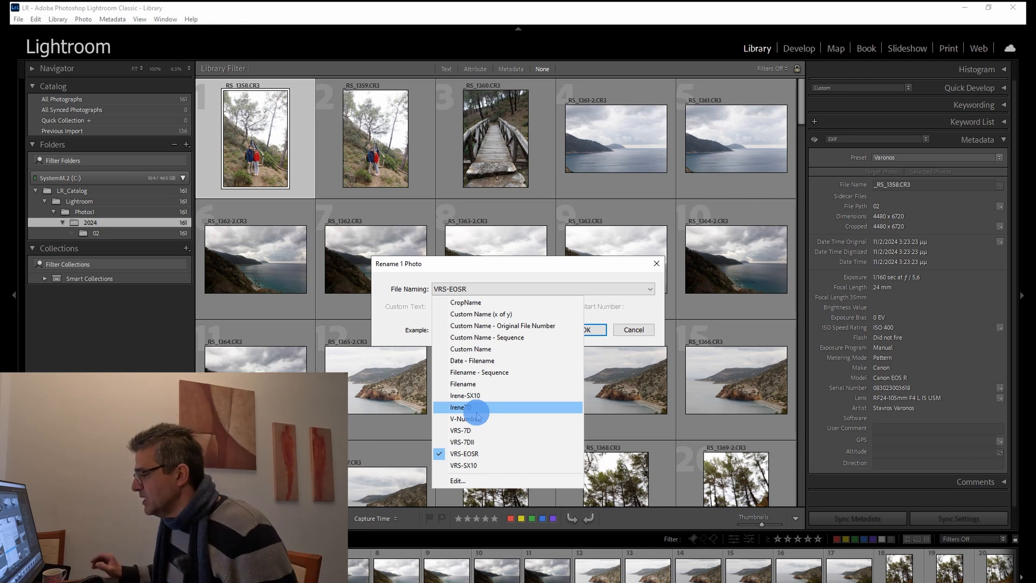
Examine the VRS-EOSR preset's tokens and the image name options in the Filename Template Editor, then close it without saving.
{"action": "left_click", "coordinate": [460, 480]}
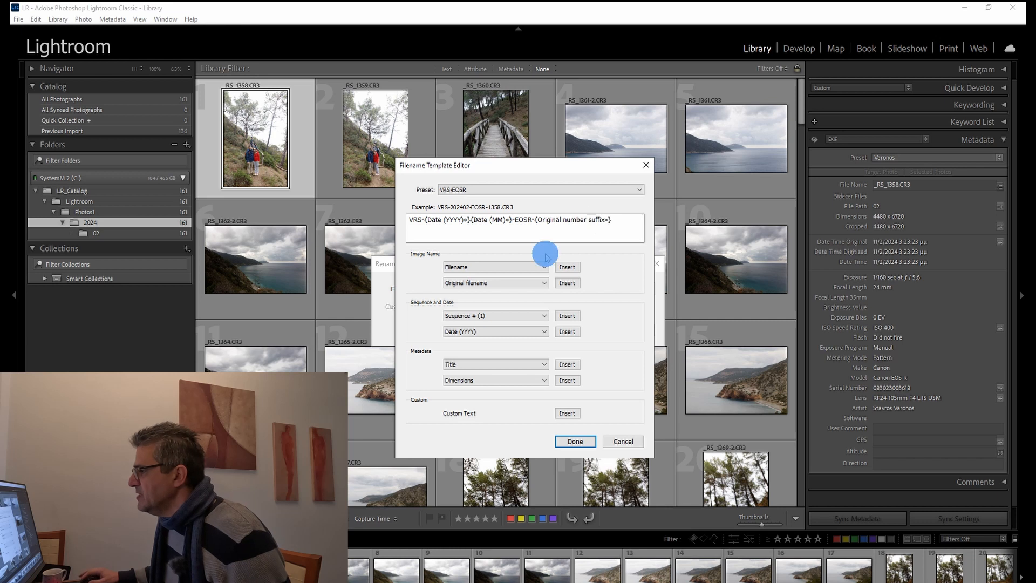
{"action": "left_click", "coordinate": [536, 266]}
{"action": "left_click", "coordinate": [616, 274]}
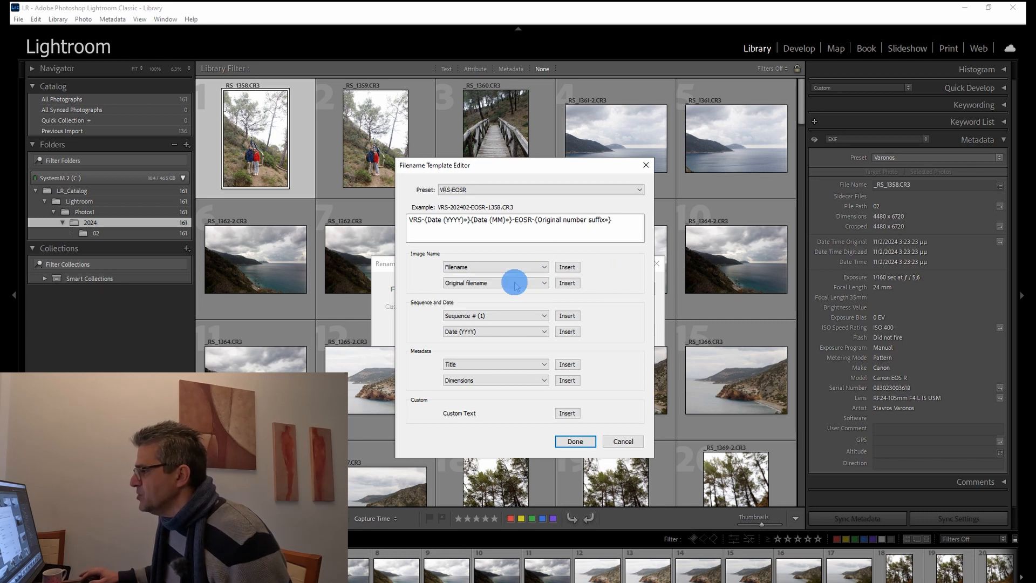
{"action": "left_click", "coordinate": [514, 282]}
{"action": "left_click", "coordinate": [514, 282]}
{"action": "left_click", "coordinate": [616, 270]}
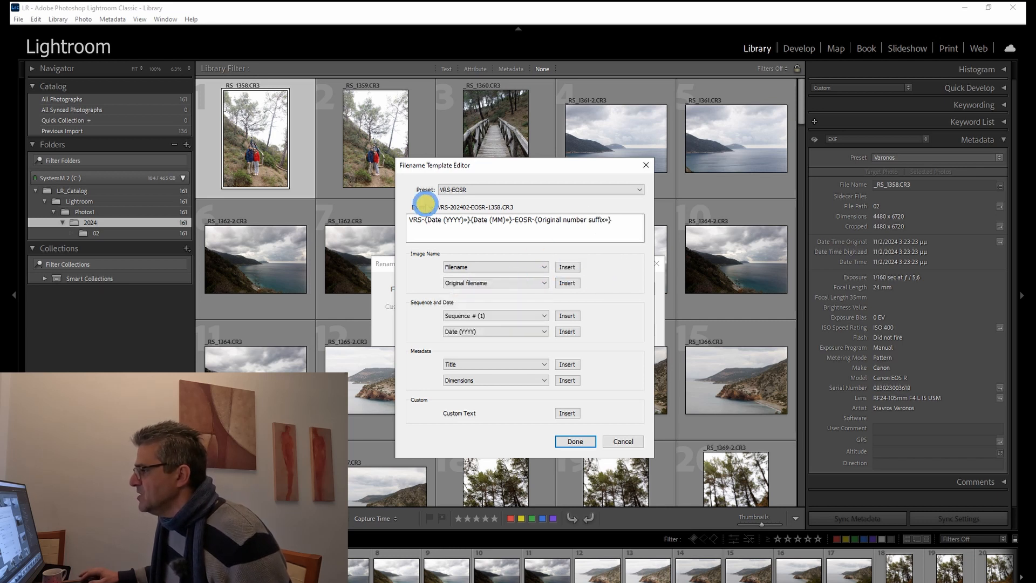
{"action": "left_click", "coordinate": [421, 221]}
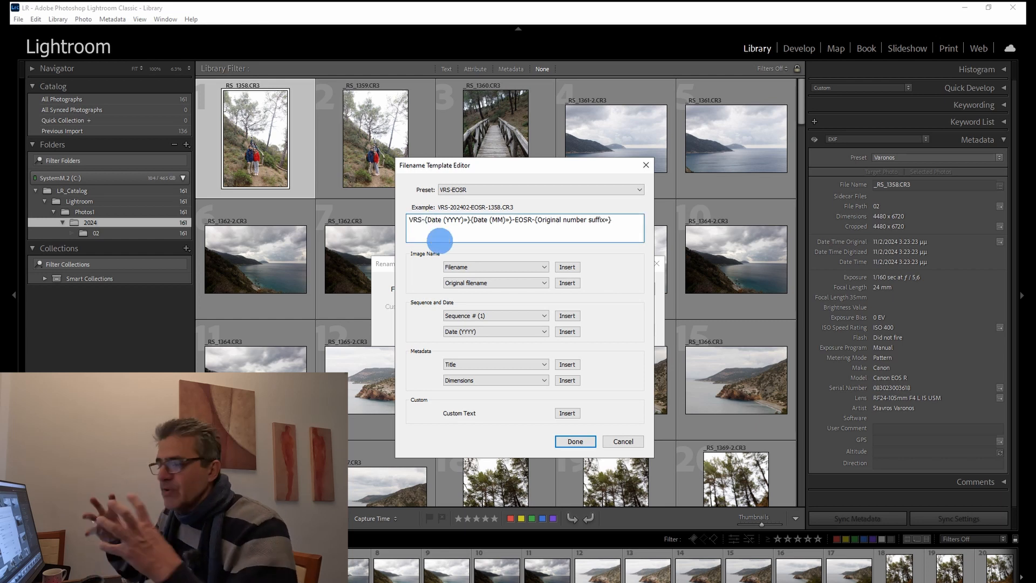
{"action": "type", "text": "-"}
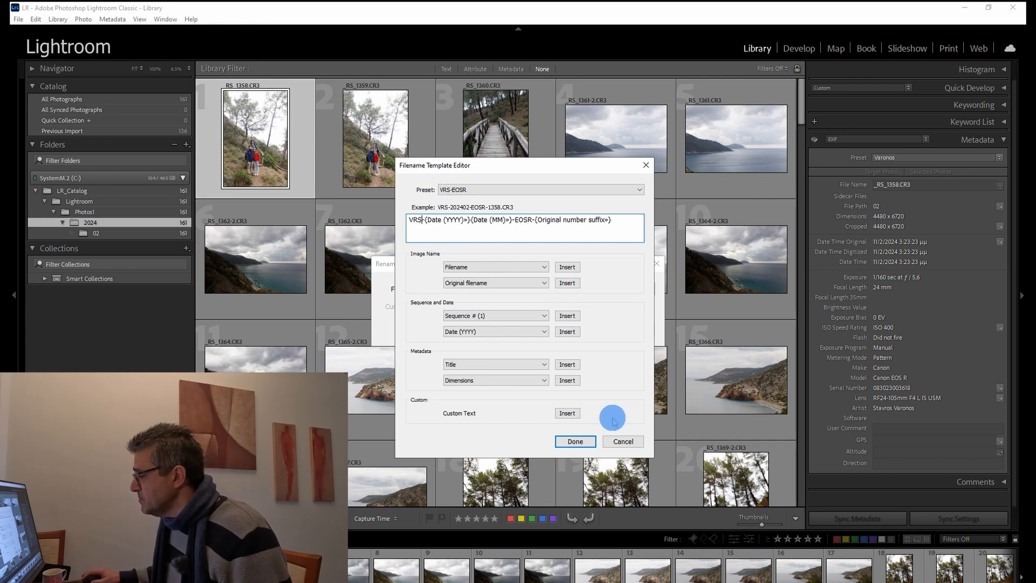
{"action": "left_click", "coordinate": [623, 442]}
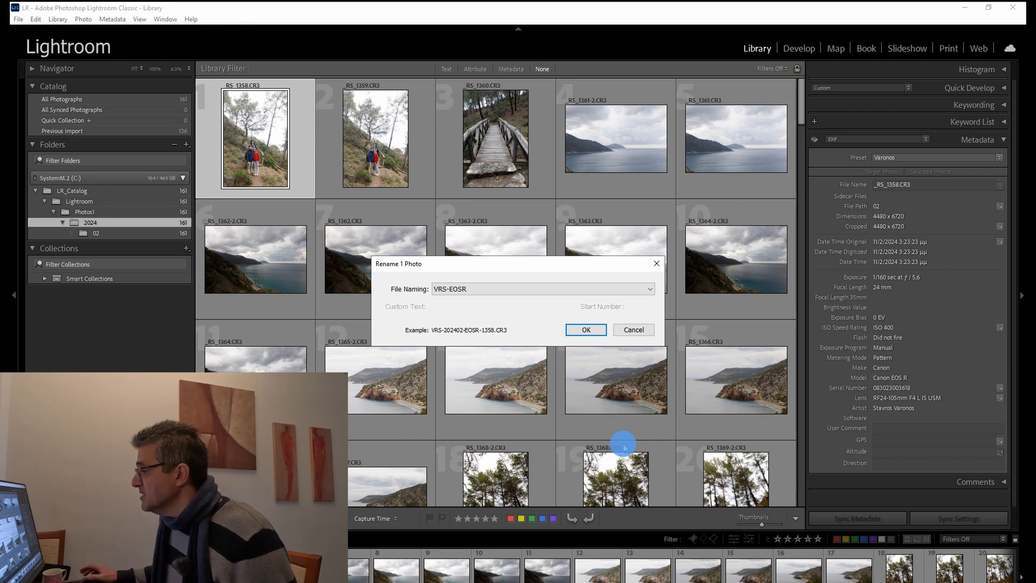
Cancel the single-photo rename, and enable file renaming with the VRS-EOSR template in the card's import settings.
{"action": "left_click", "coordinate": [627, 331]}
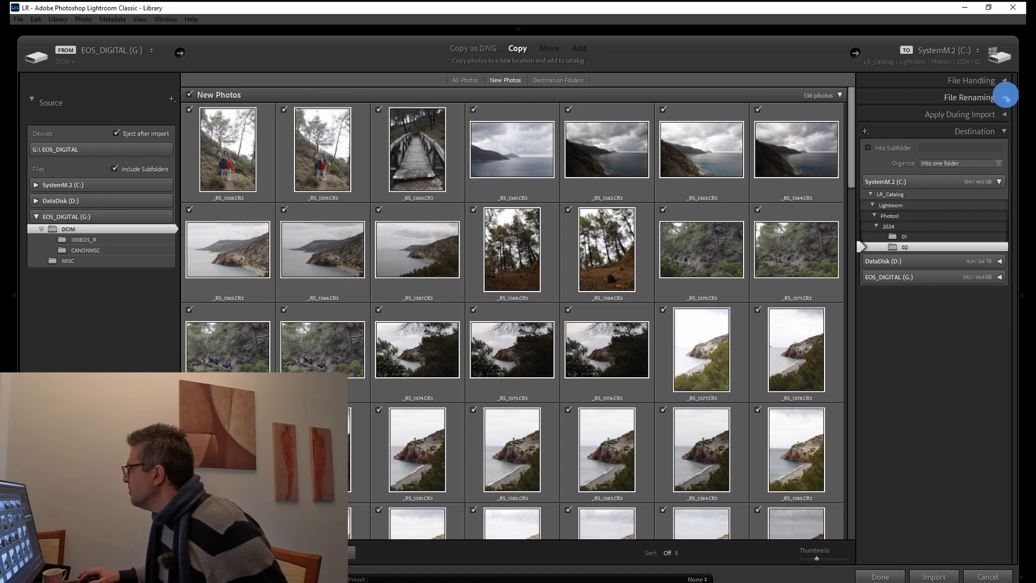
{"action": "left_click", "coordinate": [1006, 98]}
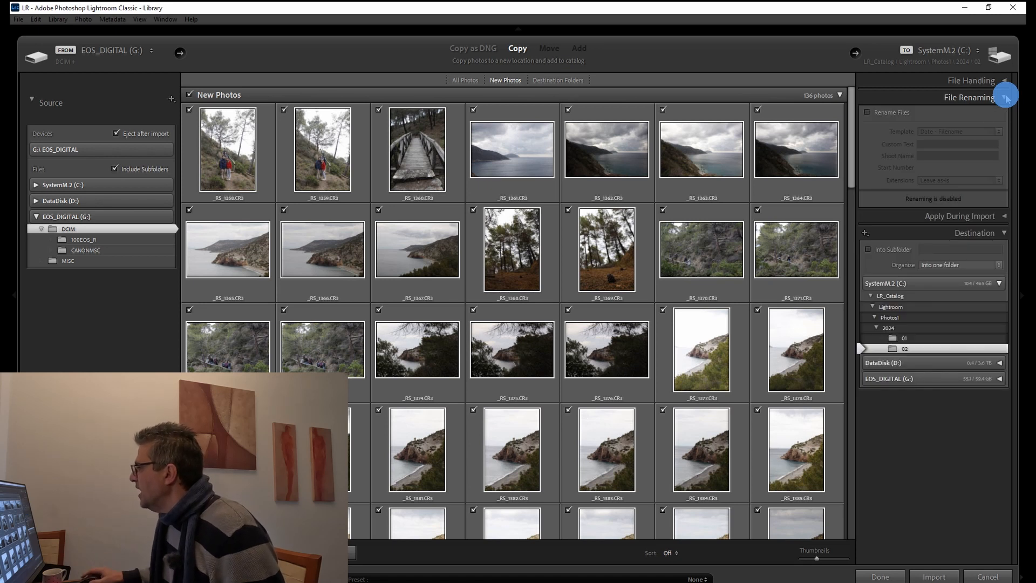
{"action": "left_click", "coordinate": [899, 113]}
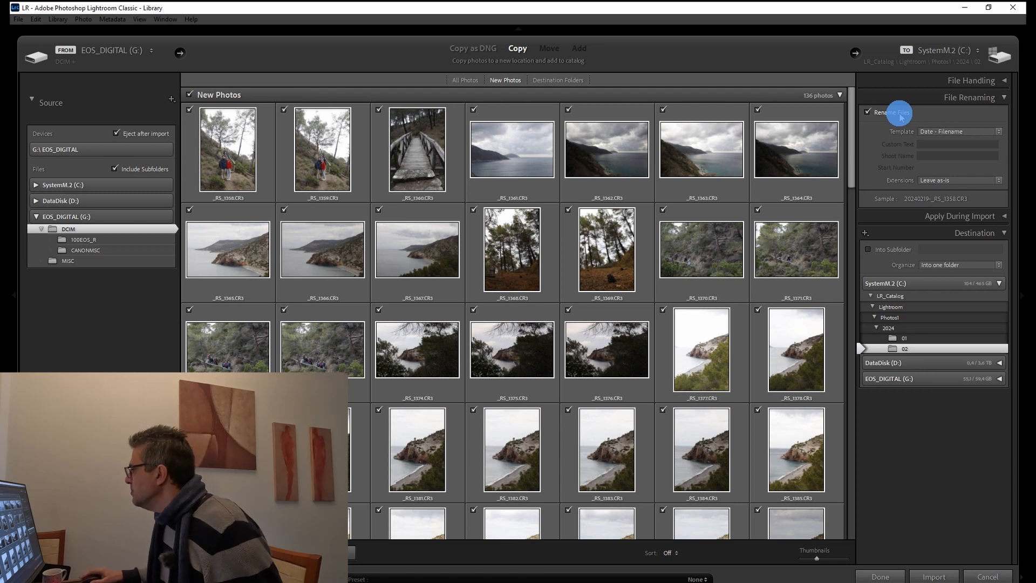
{"action": "left_click", "coordinate": [946, 132]}
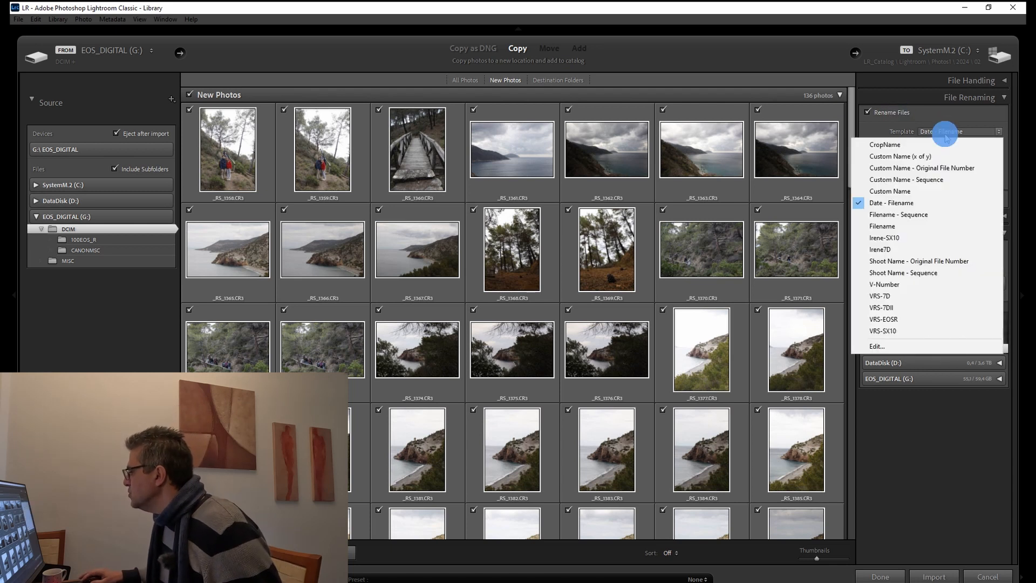
{"action": "left_click", "coordinate": [896, 320]}
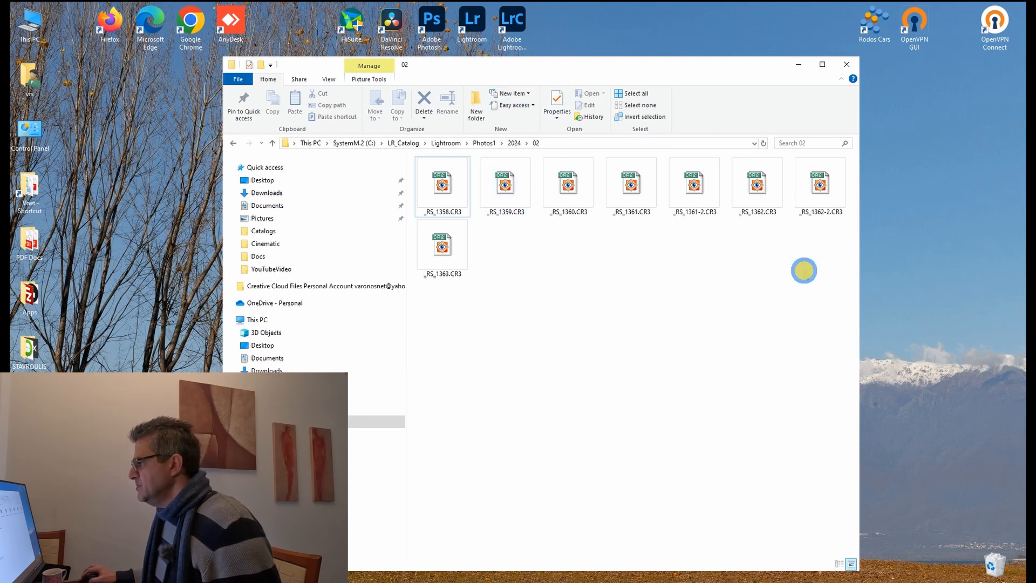
Delete all CR3 photos from the 2024 folder's 02 subfolder in File Explorer.
{"action": "left_click_drag", "start_coordinate": [810, 273], "coordinate": [423, 183]}
{"action": "key", "text": "Delete"}
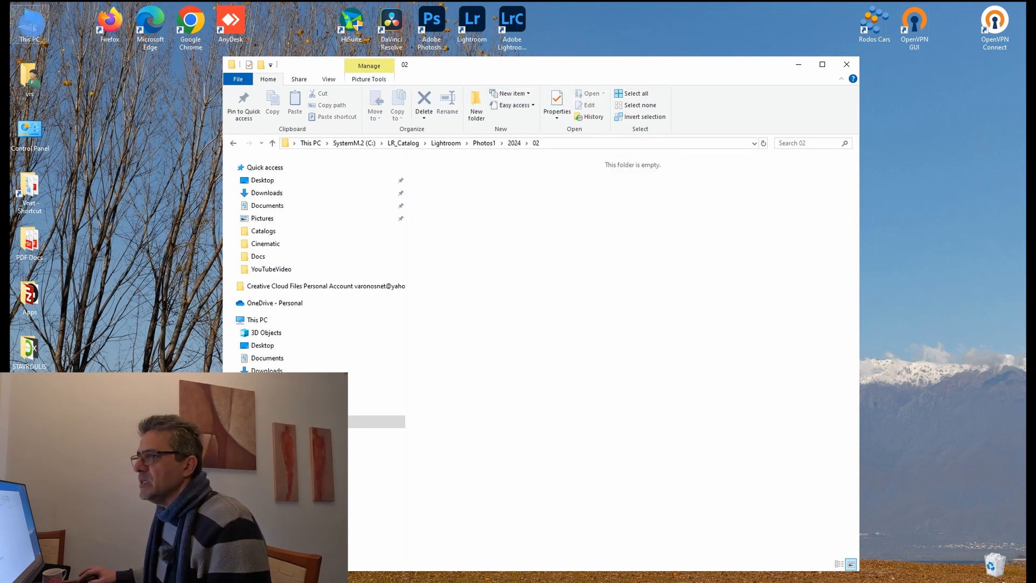
Open the DCIM 100EOS_R folder of EOS_DIGITAL (G:) in a second File Explorer window beside the 02 folder's window.
{"action": "double_click", "coordinate": [30, 23]}
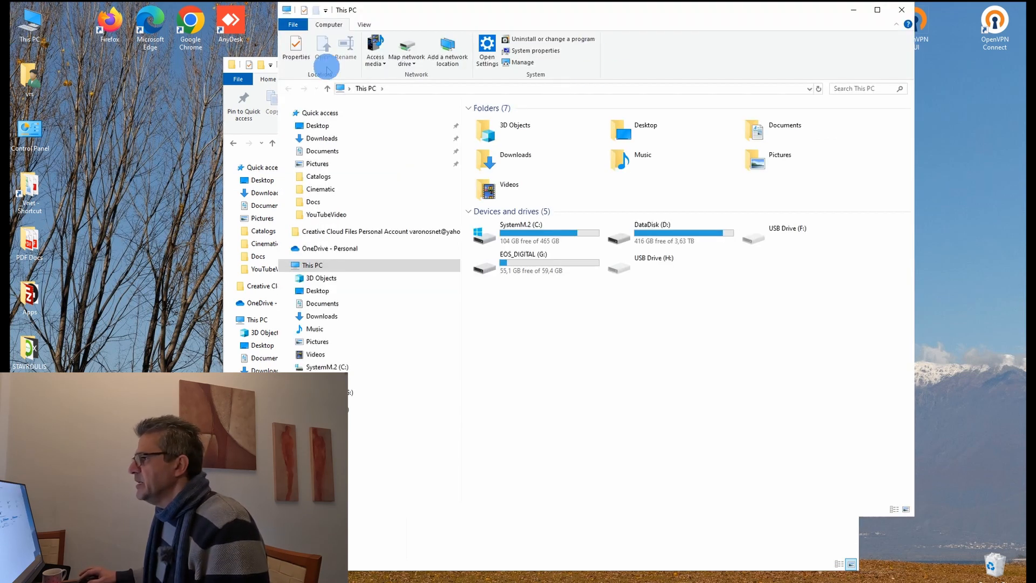
{"action": "left_click_drag", "start_coordinate": [486, 9], "coordinate": [597, 13]}
{"action": "left_click_drag", "start_coordinate": [333, 67], "coordinate": [194, 68]}
{"action": "left_click", "coordinate": [811, 349]}
{"action": "double_click", "coordinate": [647, 270]}
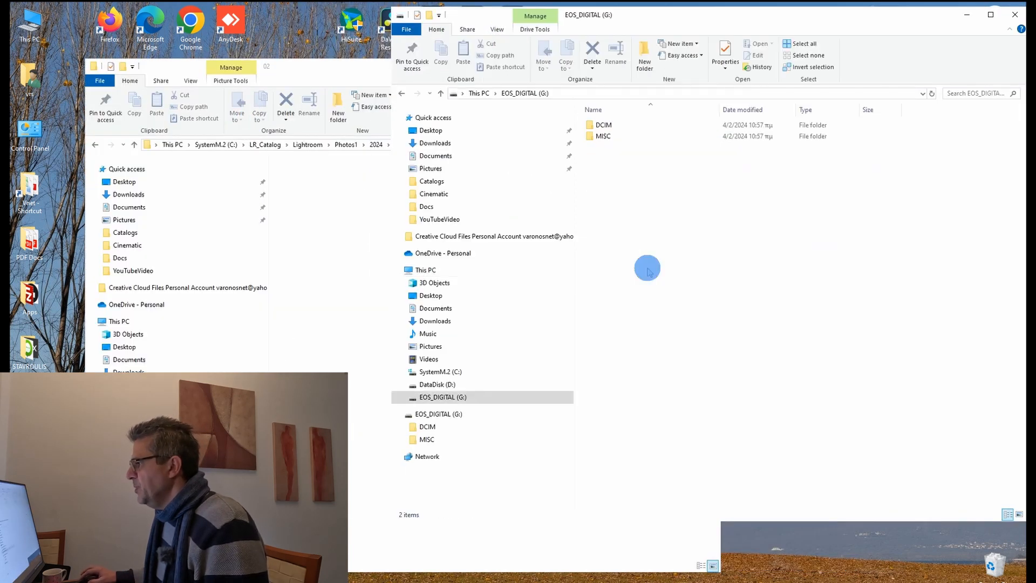
{"action": "double_click", "coordinate": [606, 136]}
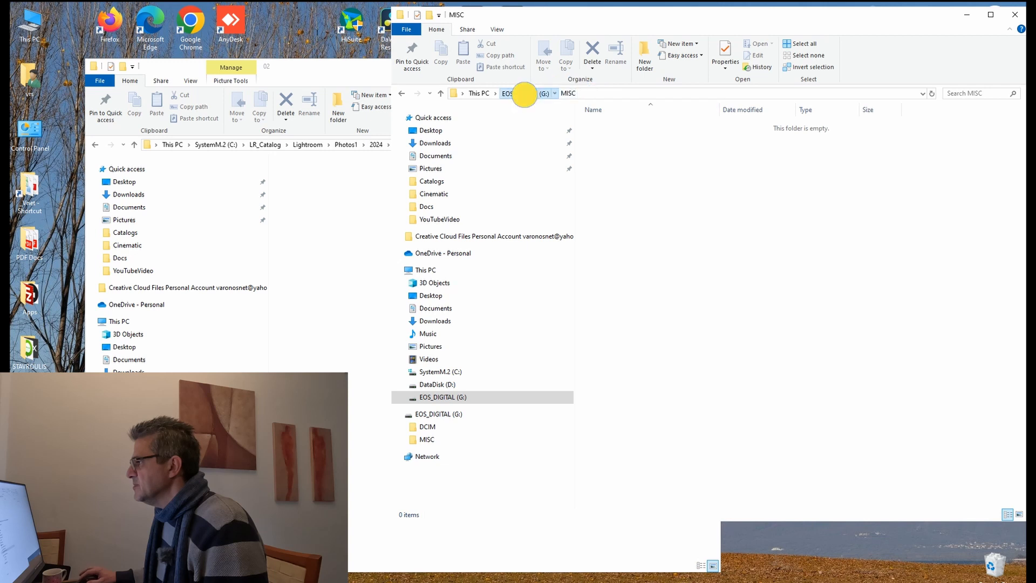
{"action": "left_click", "coordinate": [523, 93]}
{"action": "double_click", "coordinate": [600, 124]}
{"action": "double_click", "coordinate": [600, 124]}
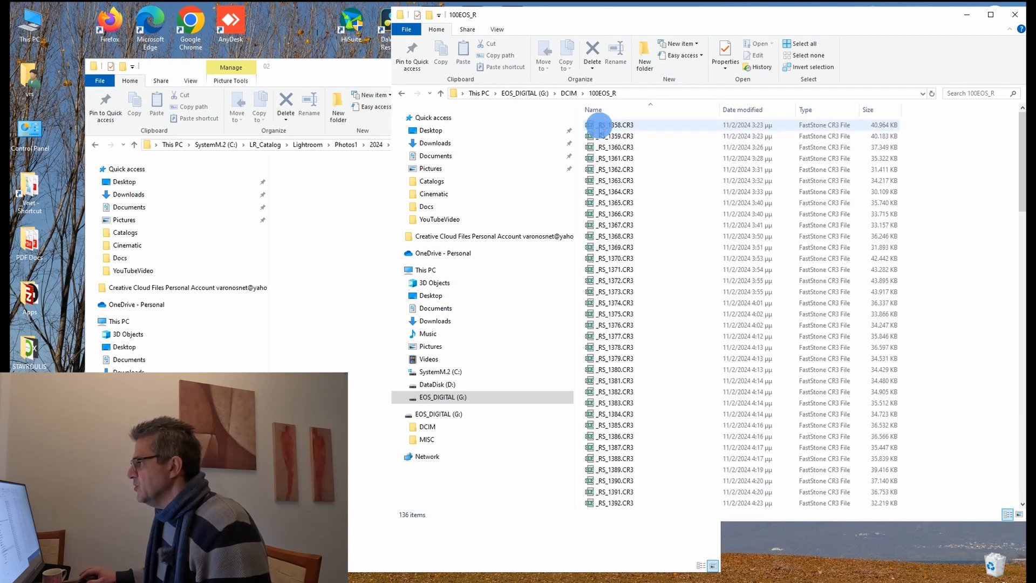
Copy photos _RS_1358.CR3 through _RS_1366.CR3 from the card's 100EOS_R folder into the 02 folder.
{"action": "left_click", "coordinate": [598, 128]}
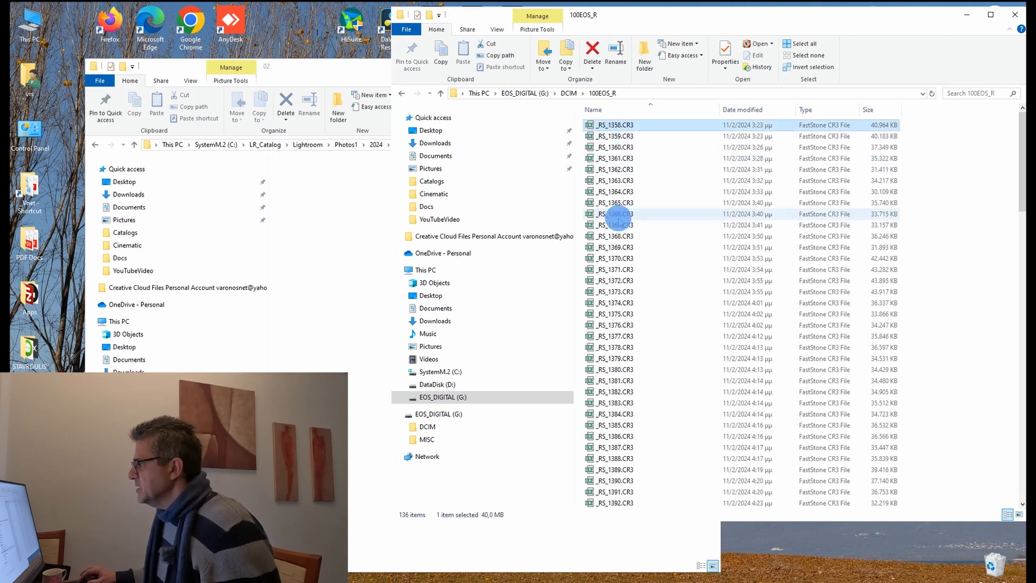
{"action": "left_click", "coordinate": [620, 214], "text": "shift"}
{"action": "left_click_drag", "start_coordinate": [606, 173], "coordinate": [322, 216]}
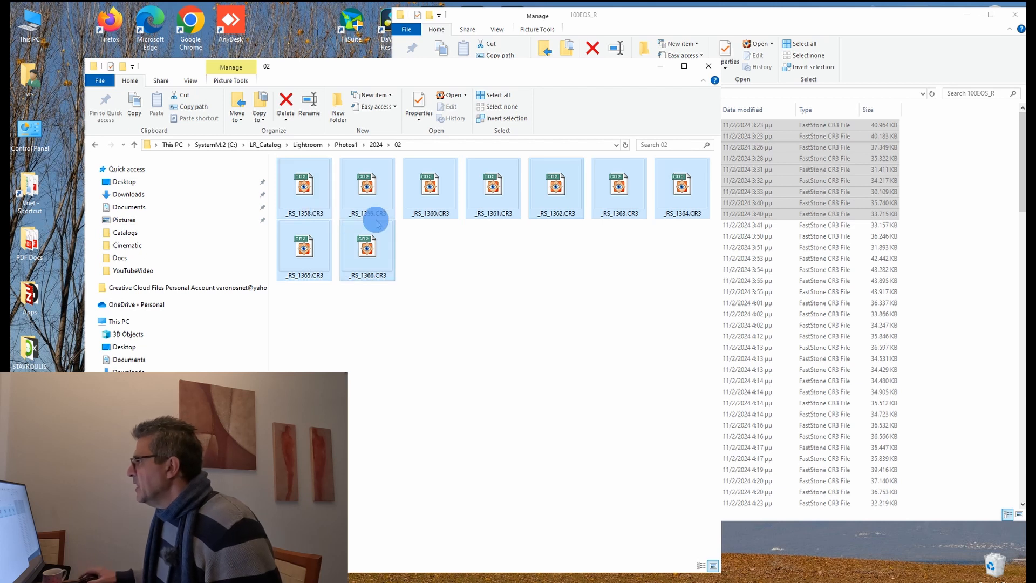
Permanently delete all photos from the card's 100EOS_R folder and close its window.
{"action": "left_click", "coordinate": [652, 20]}
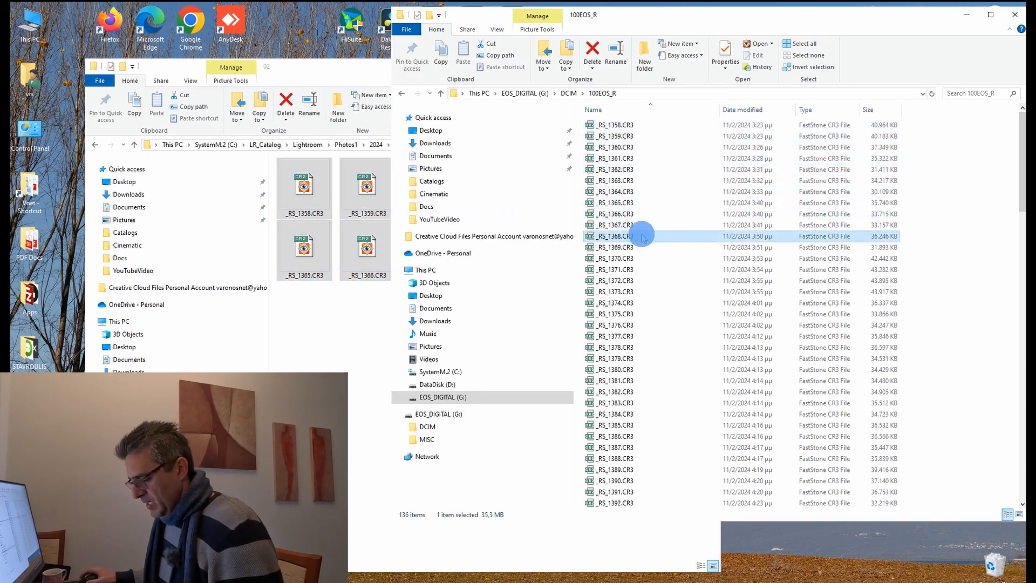
{"action": "key", "text": "ctrl+a"}
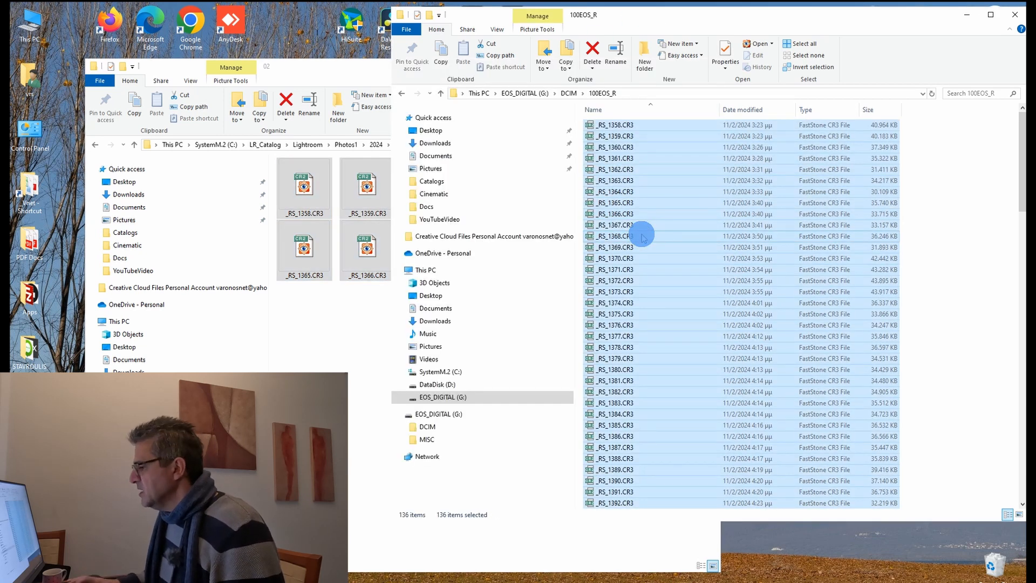
{"action": "key", "text": "Delete"}
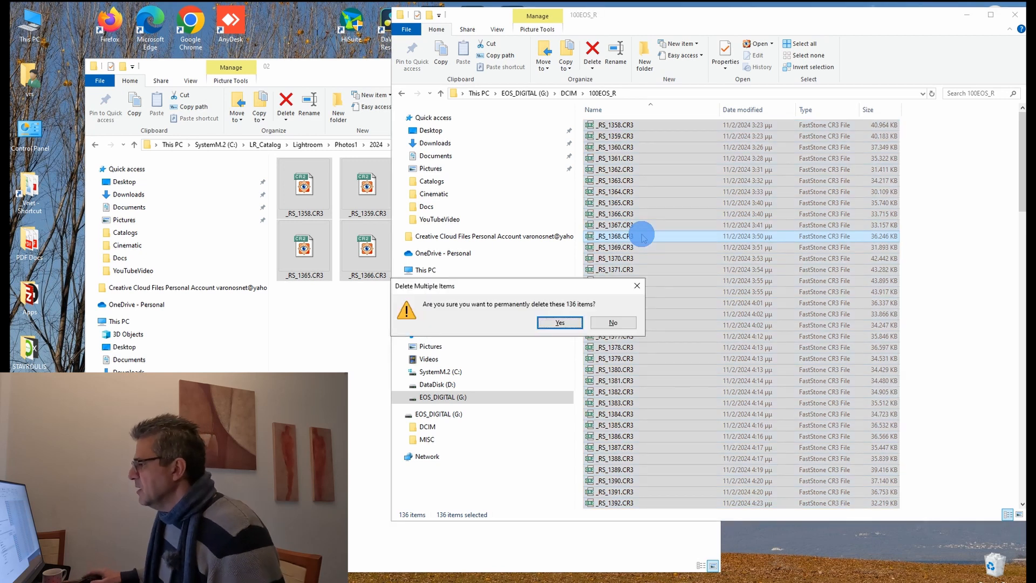
{"action": "left_click", "coordinate": [555, 324]}
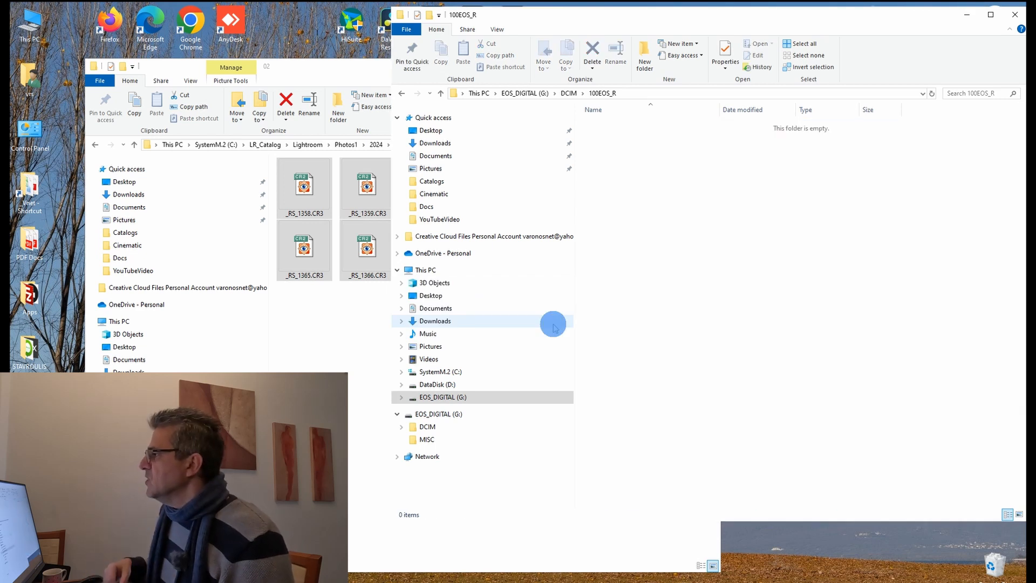
{"action": "left_click", "coordinate": [1015, 14]}
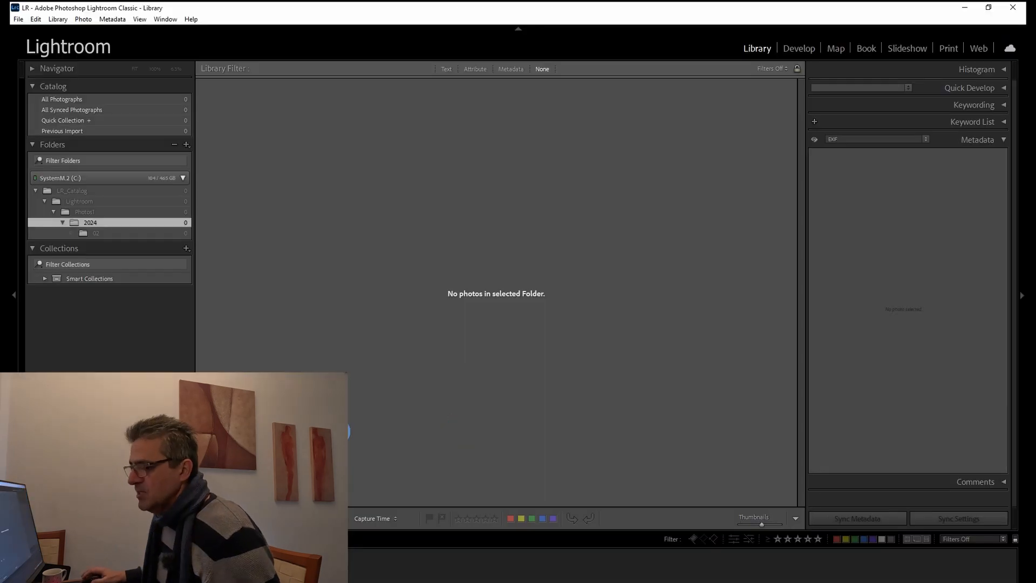
Start a new Lightroom Classic import with the LR_Catalog > Lightroom > Photos1 > 2024 folder on SystemM.2 (C:) as source.
{"action": "left_click", "coordinate": [69, 519]}
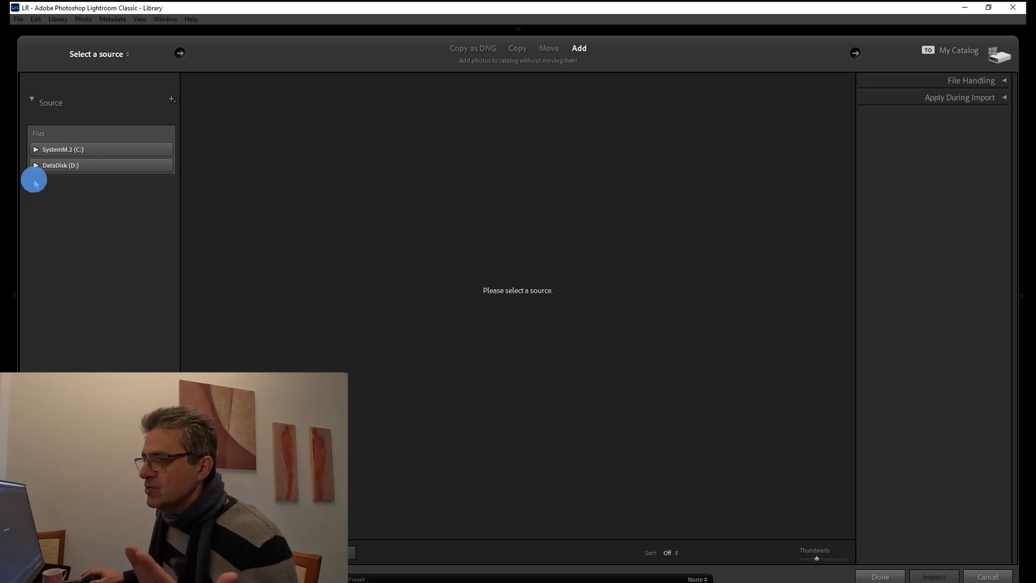
{"action": "left_click", "coordinate": [35, 150]}
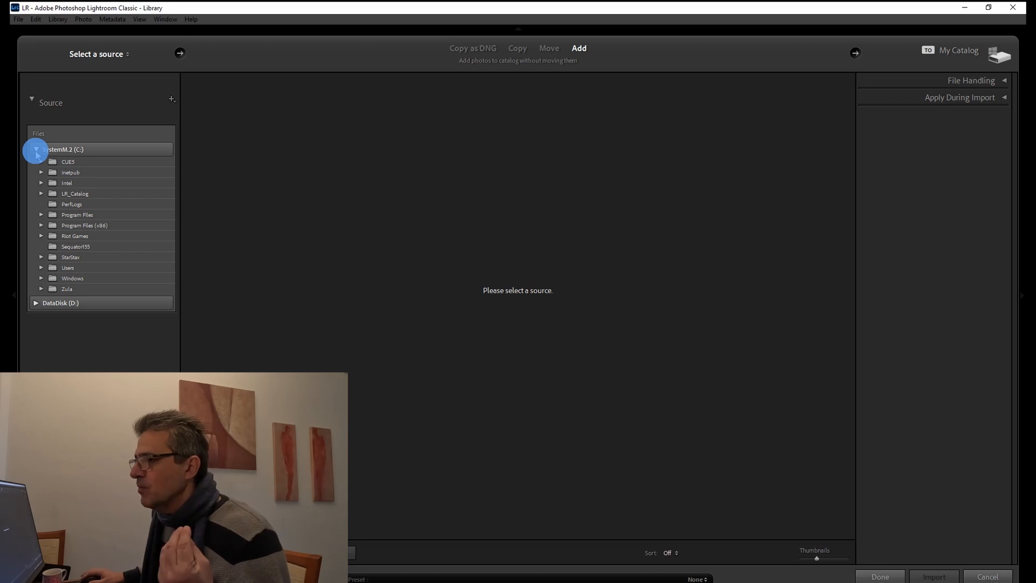
{"action": "left_click", "coordinate": [41, 194]}
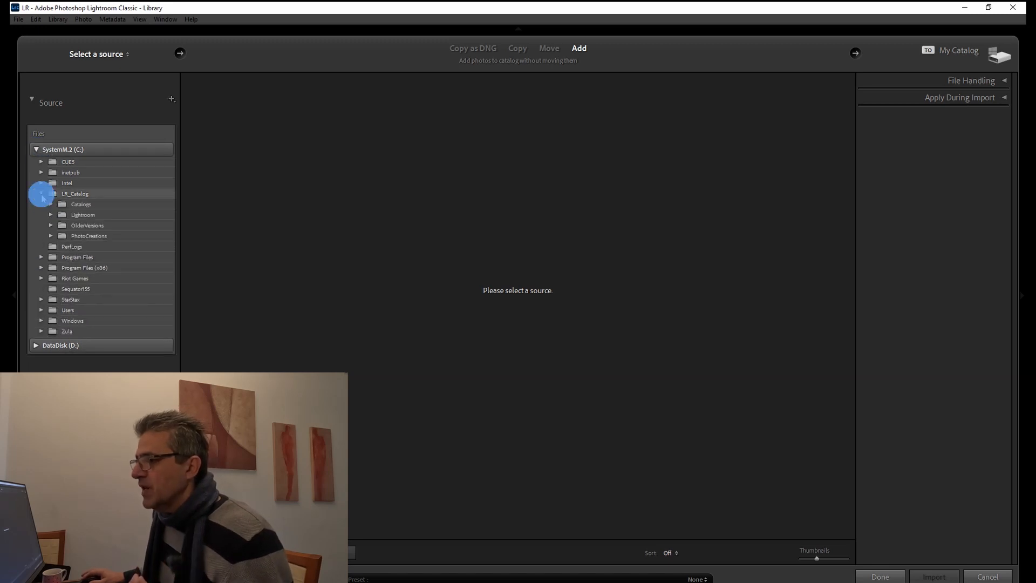
{"action": "left_click", "coordinate": [51, 214]}
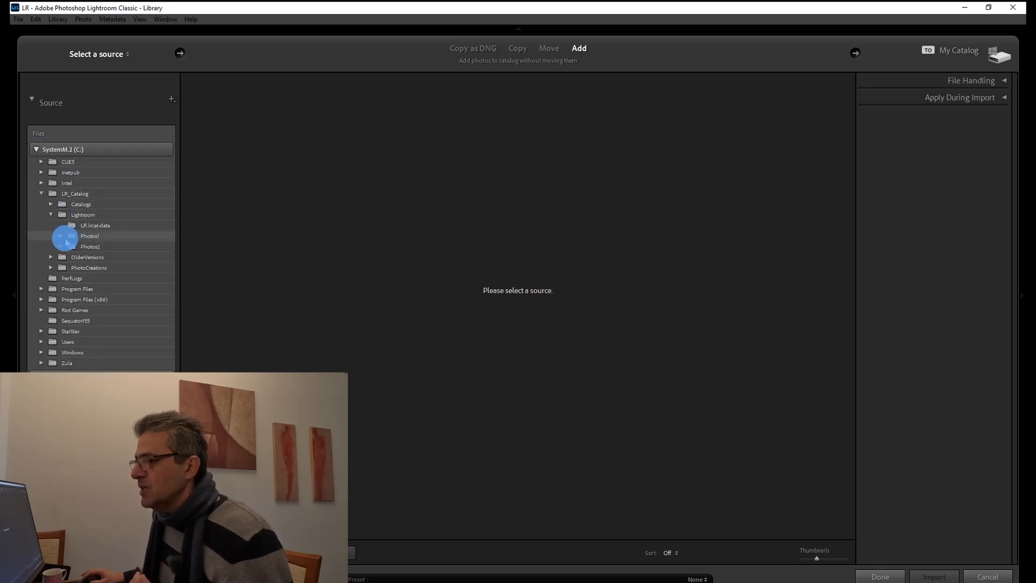
{"action": "left_click", "coordinate": [60, 236]}
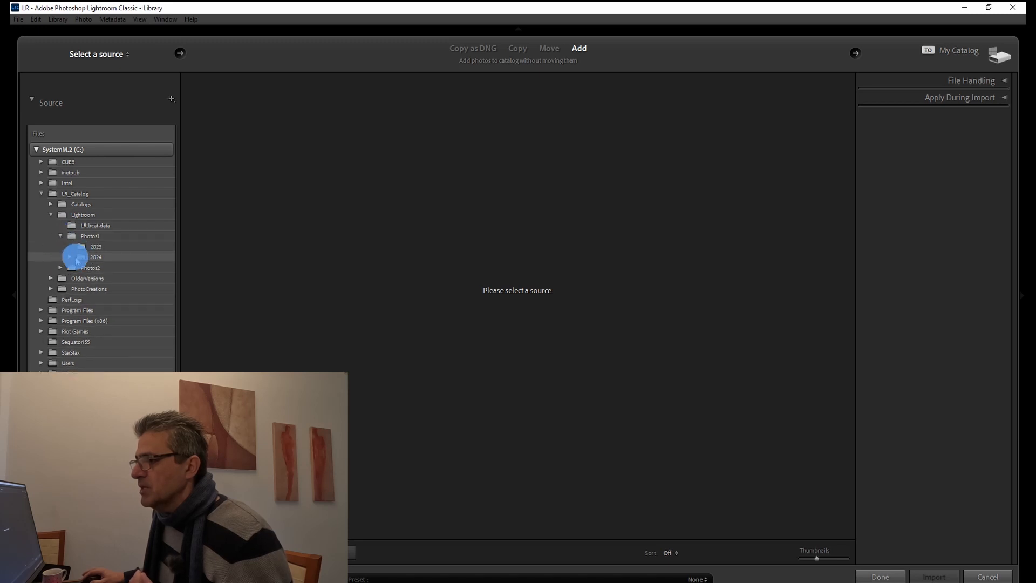
{"action": "left_click", "coordinate": [69, 258]}
{"action": "left_click", "coordinate": [96, 258]}
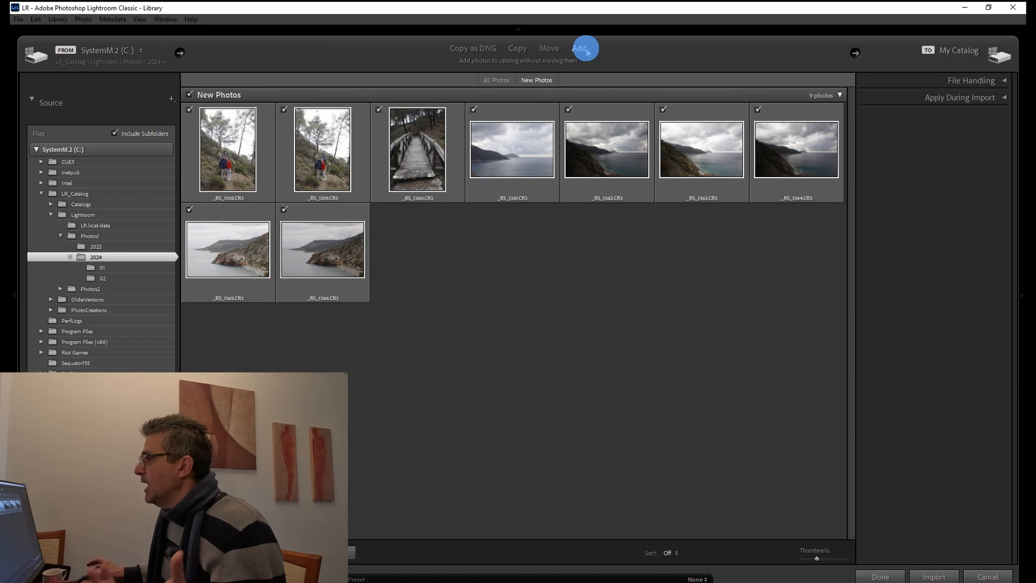
Review the Move option, return to Add, show the metadata and file handling settings, and import the checked photos in place.
{"action": "left_click", "coordinate": [551, 50]}
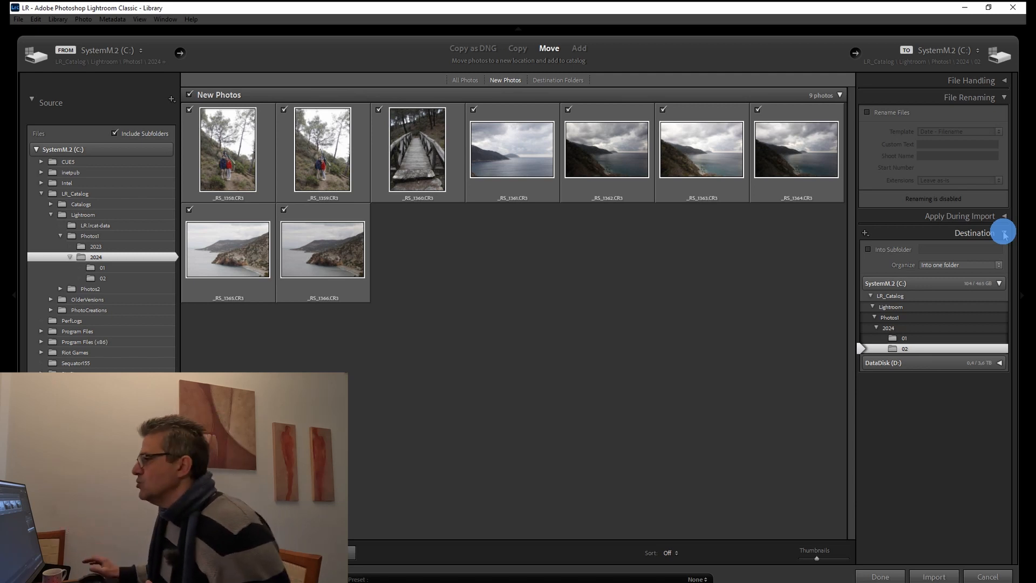
{"action": "left_click", "coordinate": [579, 49]}
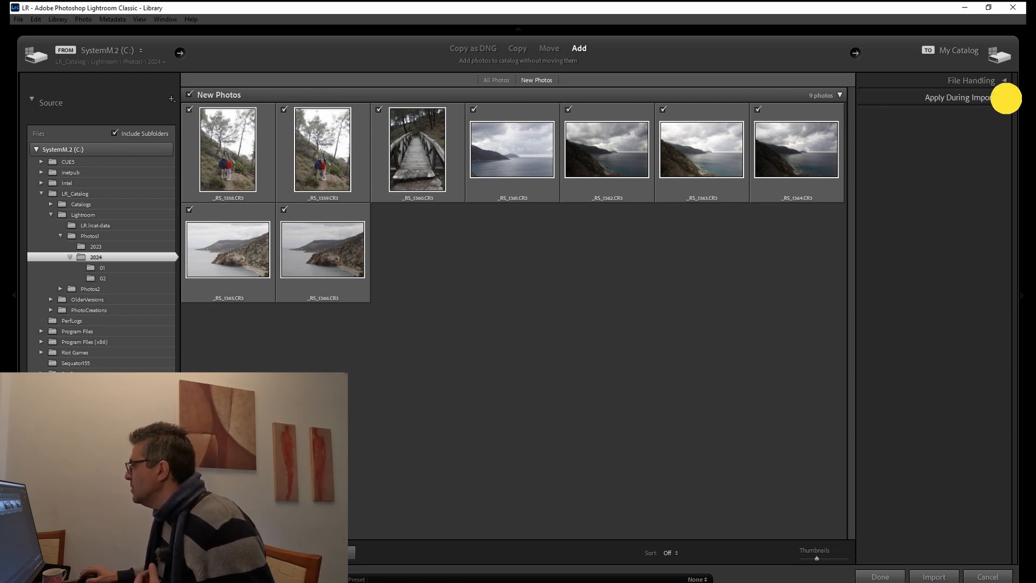
{"action": "left_click", "coordinate": [1005, 98]}
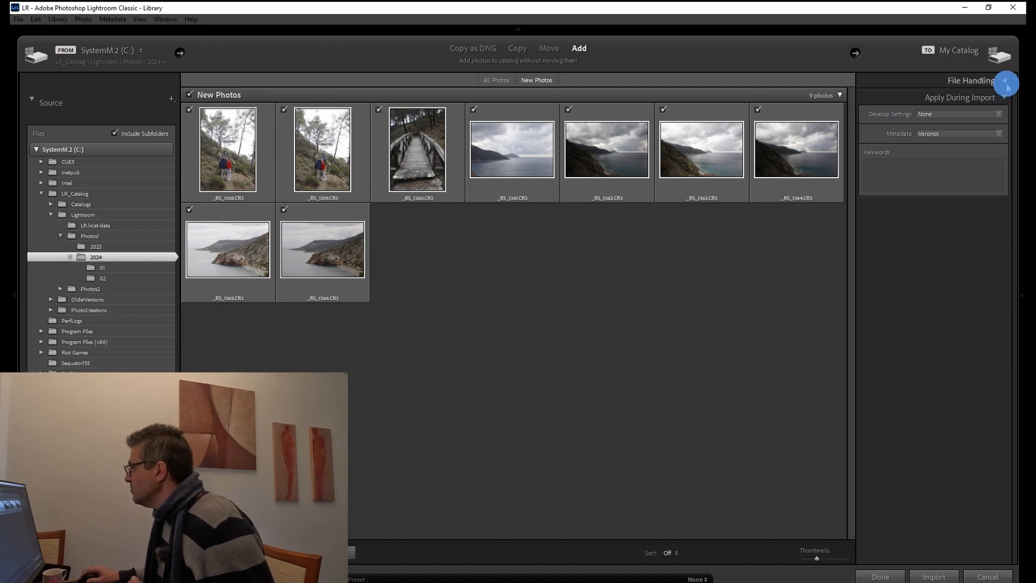
{"action": "left_click", "coordinate": [1005, 82]}
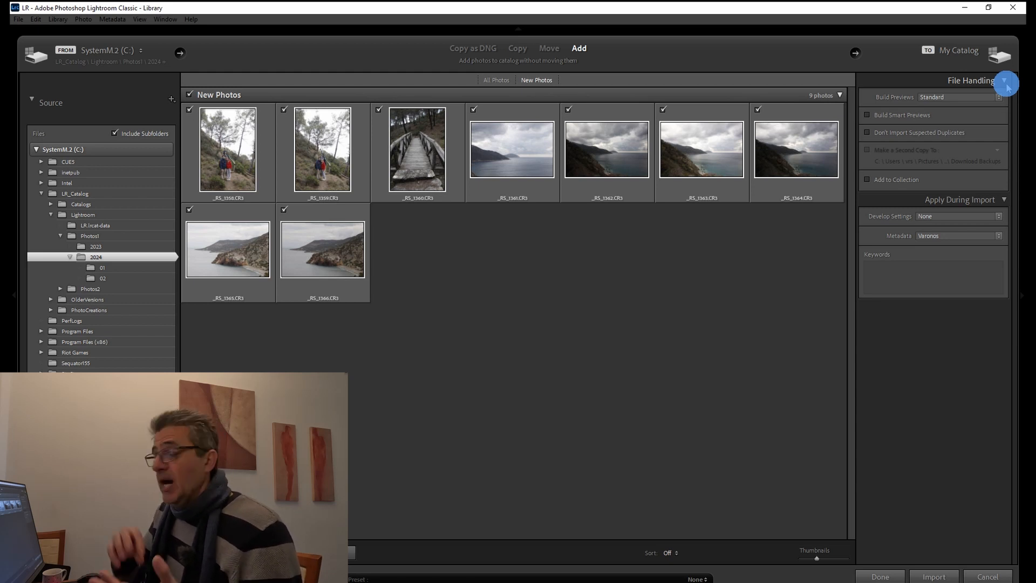
{"action": "left_click", "coordinate": [929, 575]}
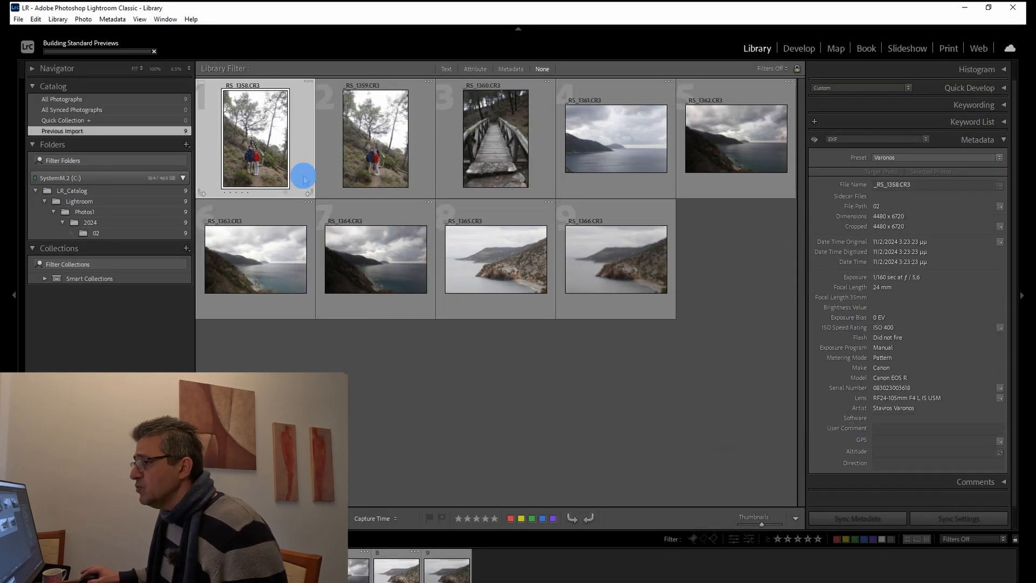
Rename all imported photos together using the VRS-EOSR file naming template.
{"action": "left_click", "coordinate": [273, 158]}
{"action": "key", "text": "ctrl+a"}
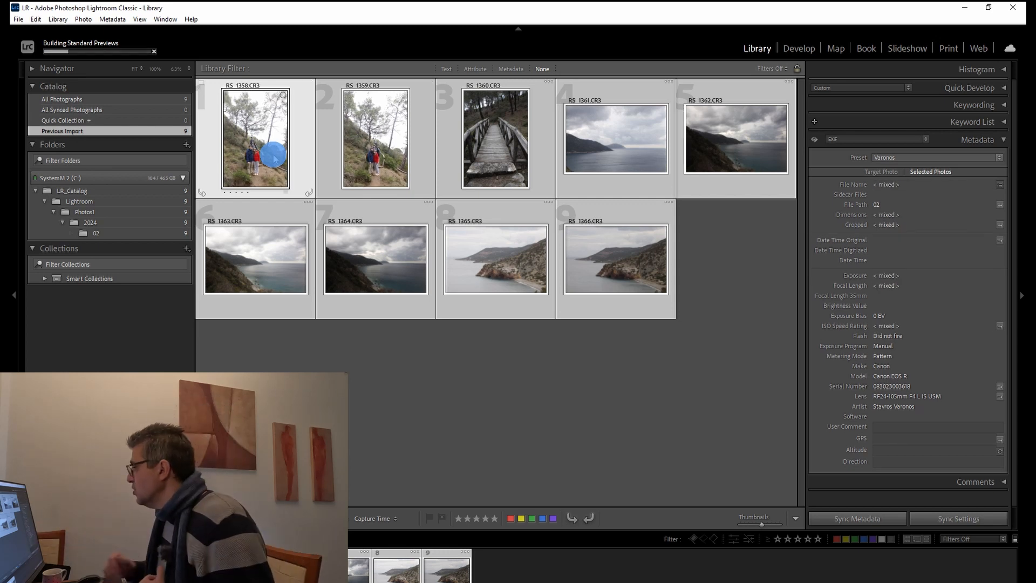
{"action": "left_click", "coordinate": [999, 185]}
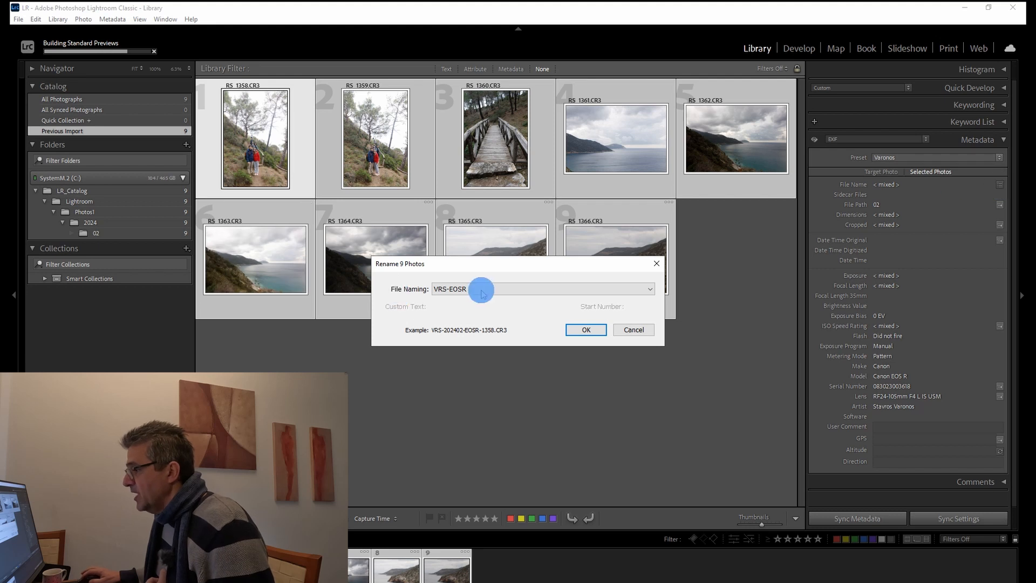
{"action": "left_click", "coordinate": [591, 330]}
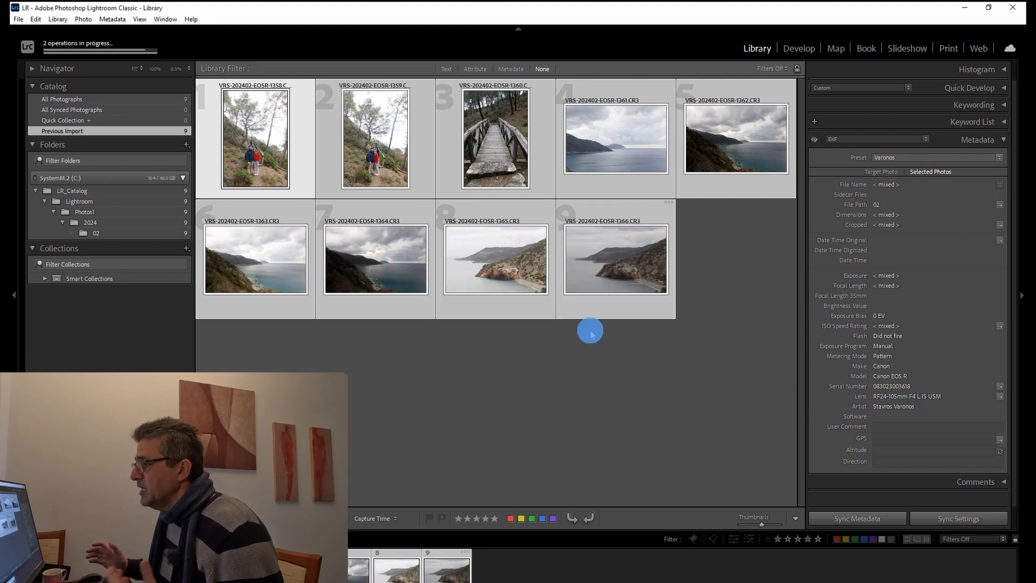